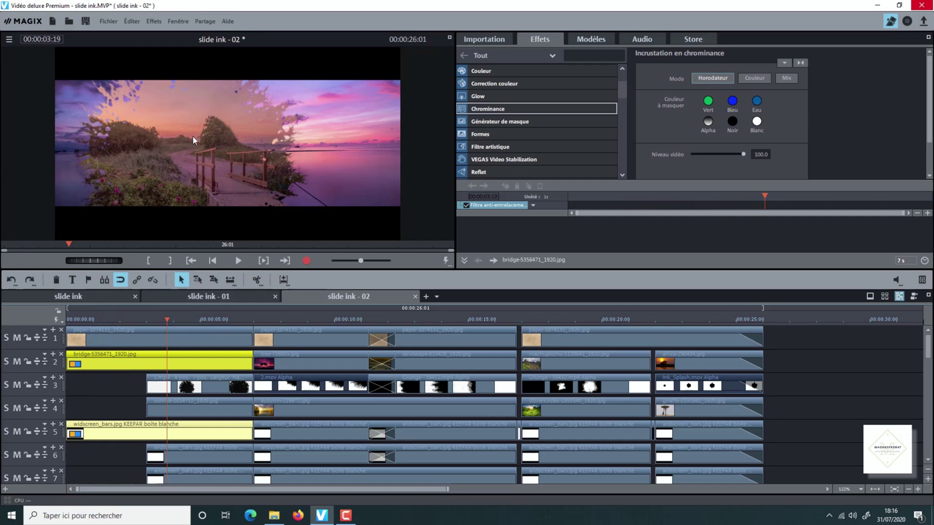
- Check the ink transitions along the slide ink - 02 timeline, from the first mask clip to the final africa image
left_click(152, 380)
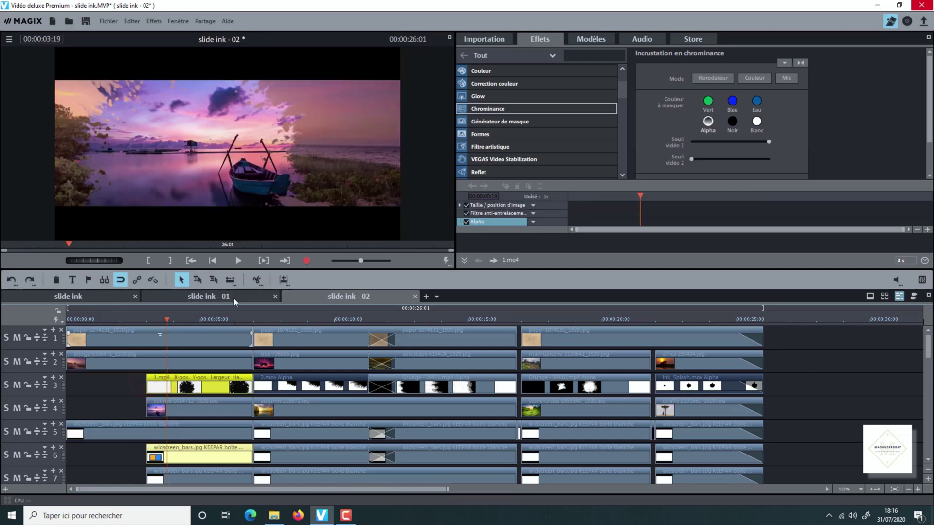
mouse_move(163, 321)
left_mouse_down()
mouse_move(139, 320)
mouse_move(298, 352)
left_mouse_up()
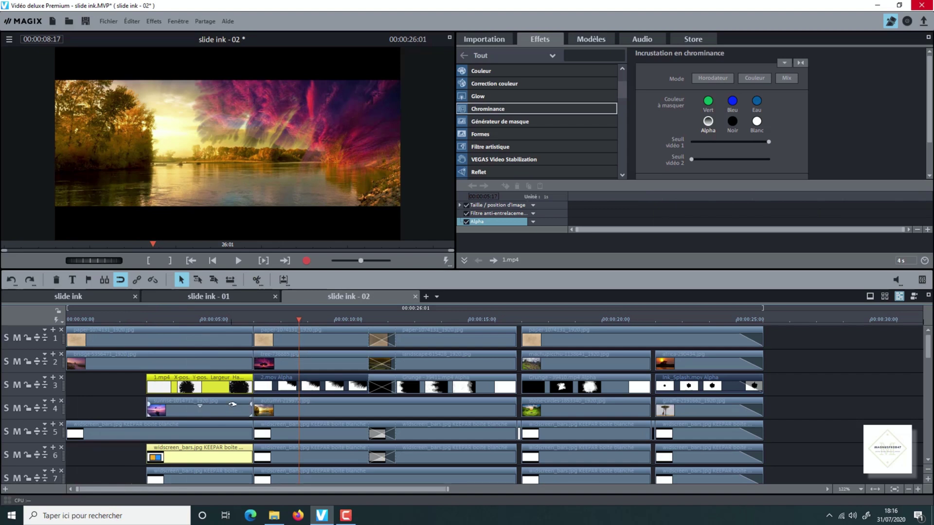
left_click_drag(297, 320, 305, 320)
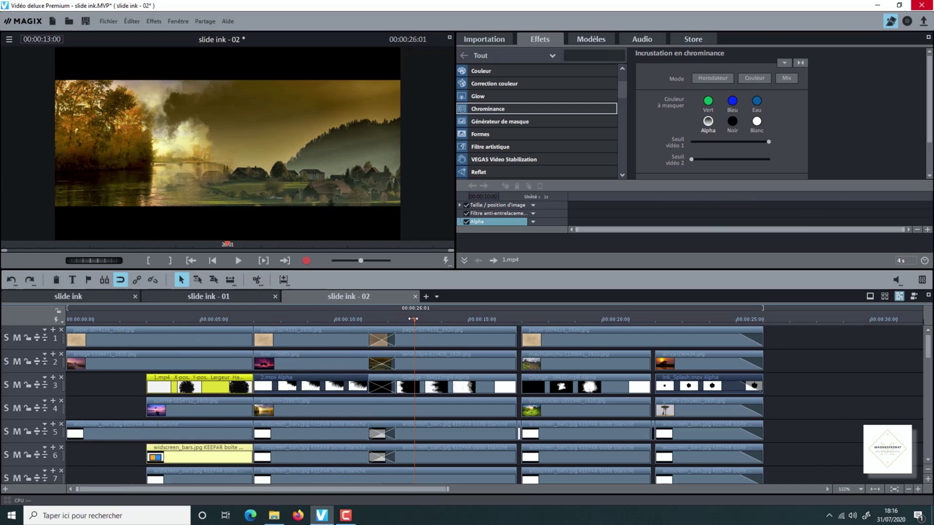
left_click(386, 336)
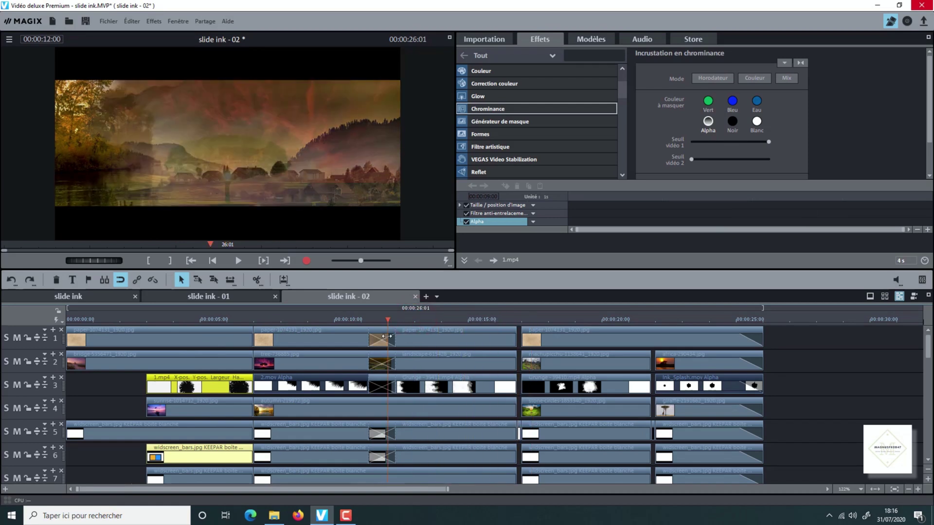
left_click(683, 363)
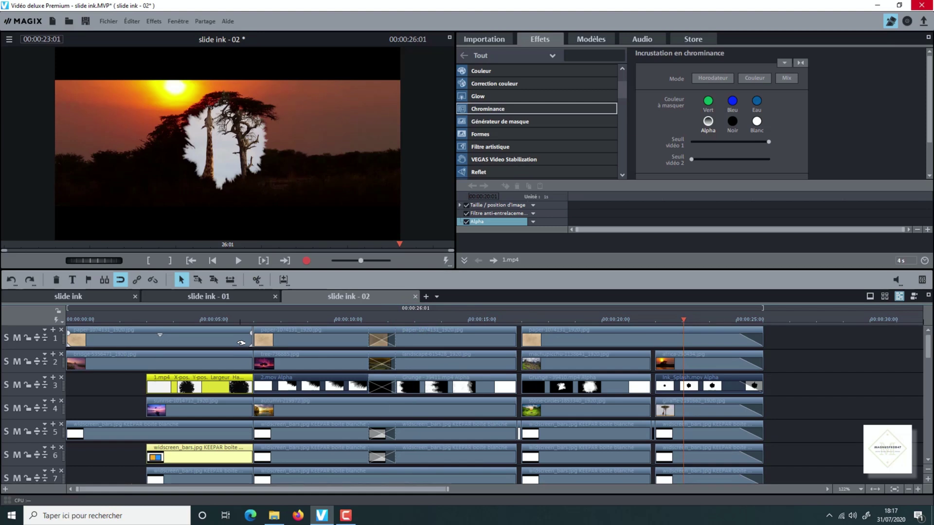
- Select all images on track 2 and set their Niveau vidéo to 80 in the Chrominance effect
left_click_drag(806, 359, 142, 361)
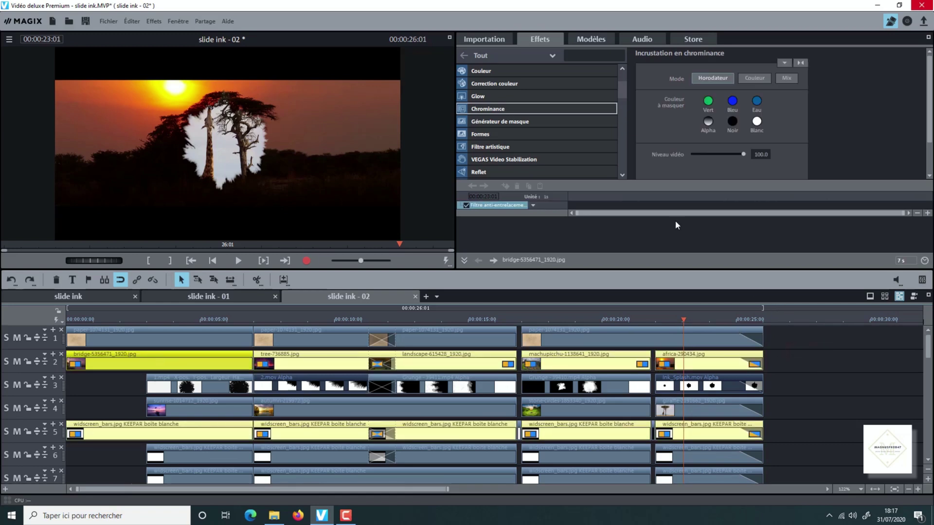
left_click(549, 109)
left_click(753, 155)
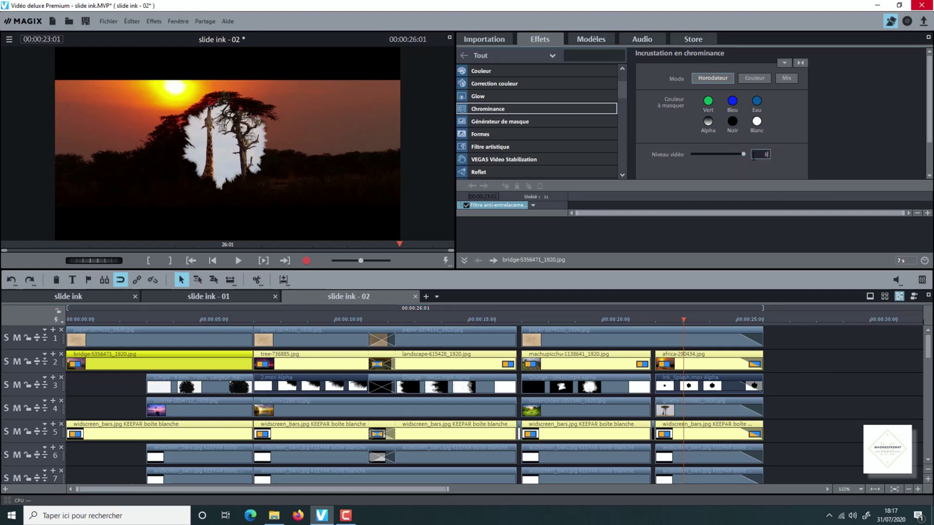
key("Return")
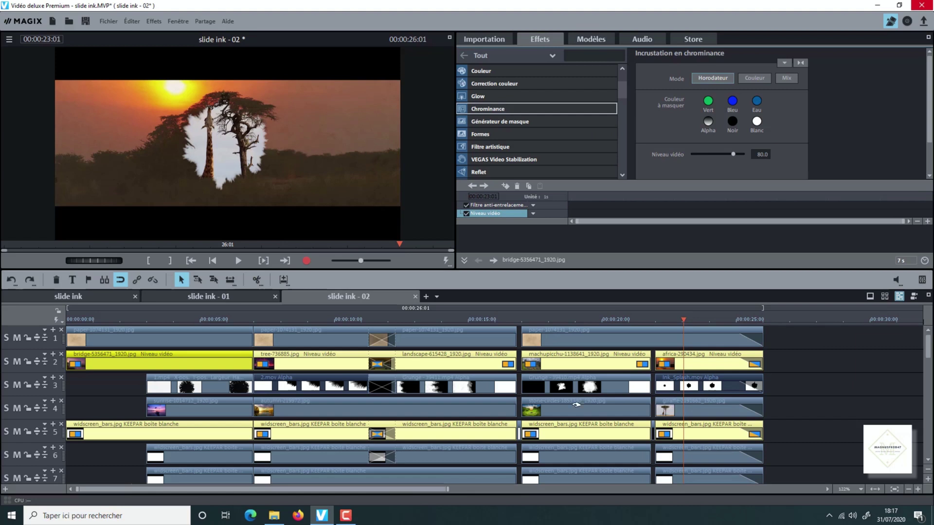
- Select all images on track 4 and set their Chrominance Niveau vidéo to 80
left_click(836, 397)
left_click_drag(761, 423, 146, 412)
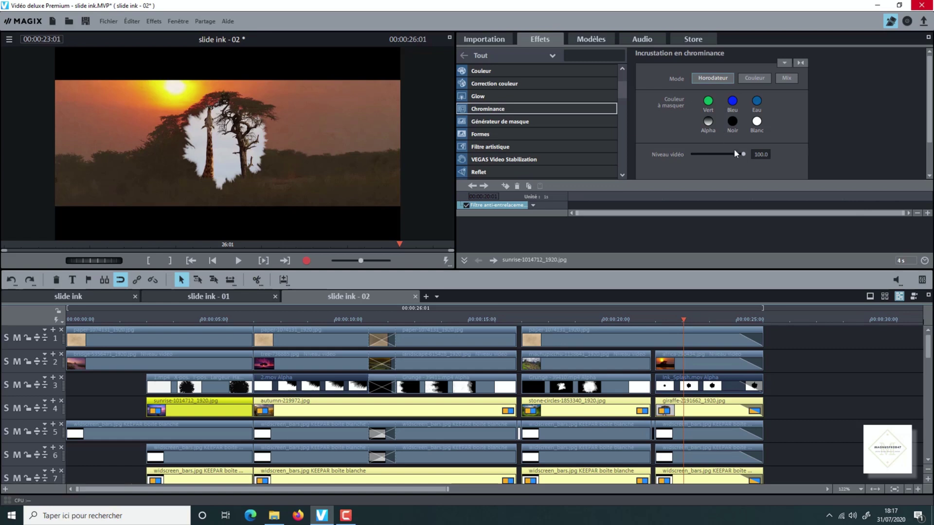
left_click(751, 154)
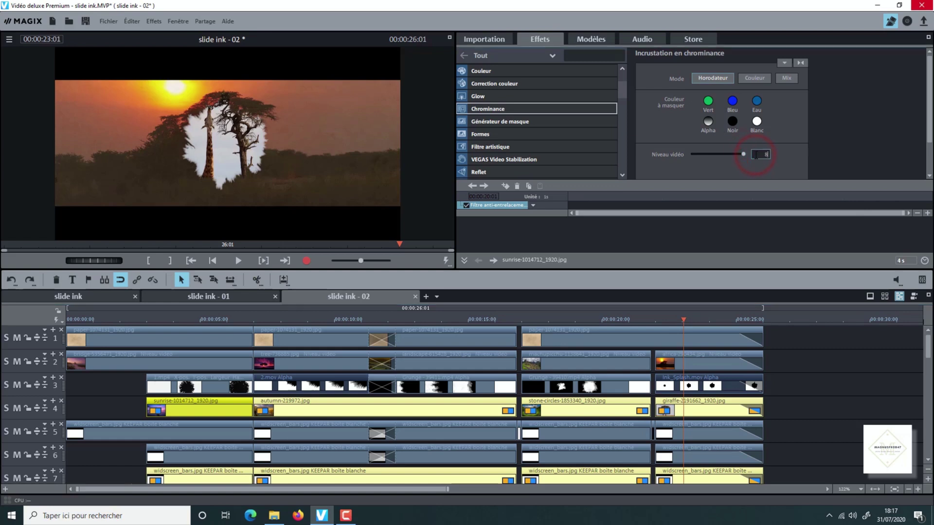
type("80")
key("Return")
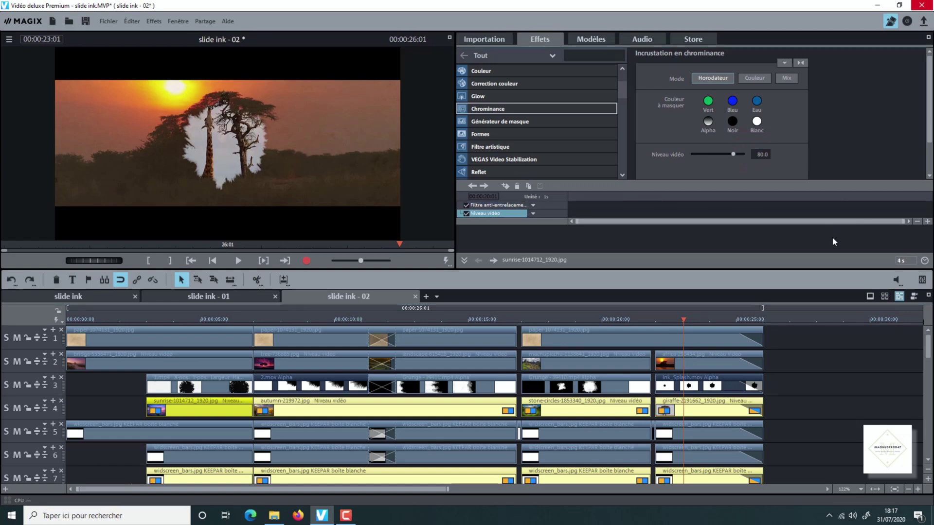
left_click(829, 364)
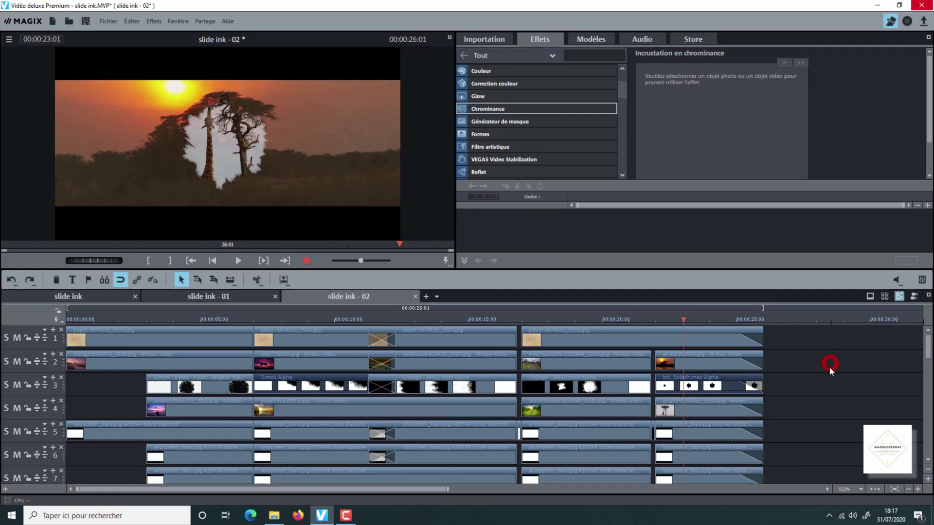
- Select the closing clips on all seven tracks and set their common fade-out to start at 00:00:25:00
left_click(737, 320)
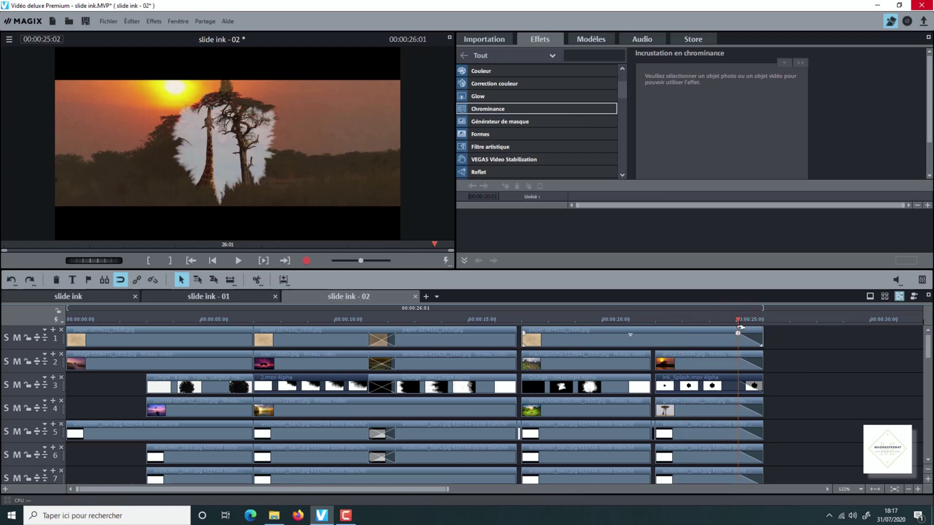
scroll(930, 345, "down", 3)
scroll(930, 345, "up", 3)
left_click_drag(809, 325, 752, 486)
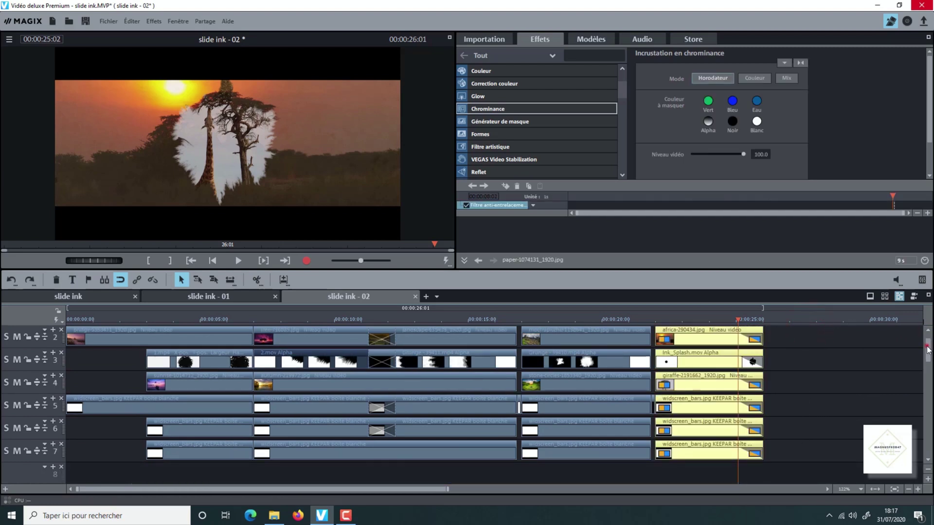
scroll(928, 345, "up", 2)
left_click(737, 332)
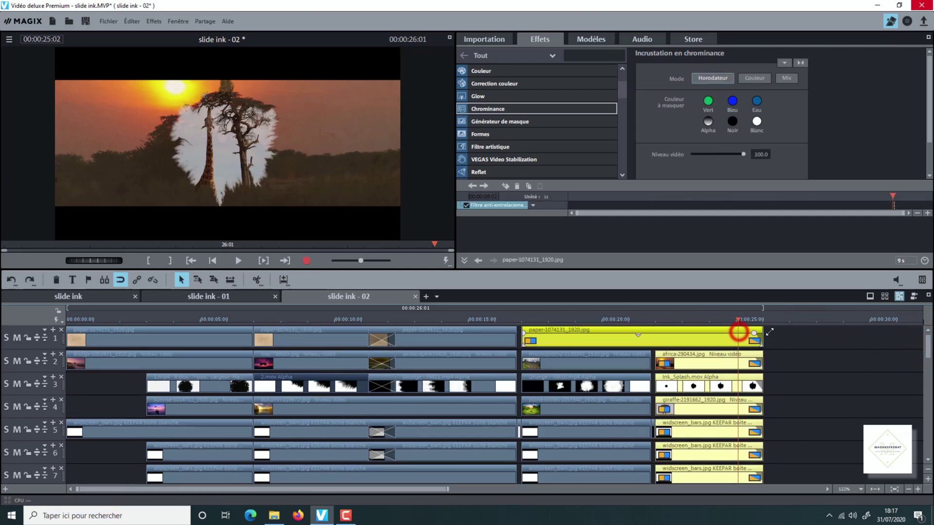
left_click_drag(739, 320, 735, 320)
left_click(735, 332)
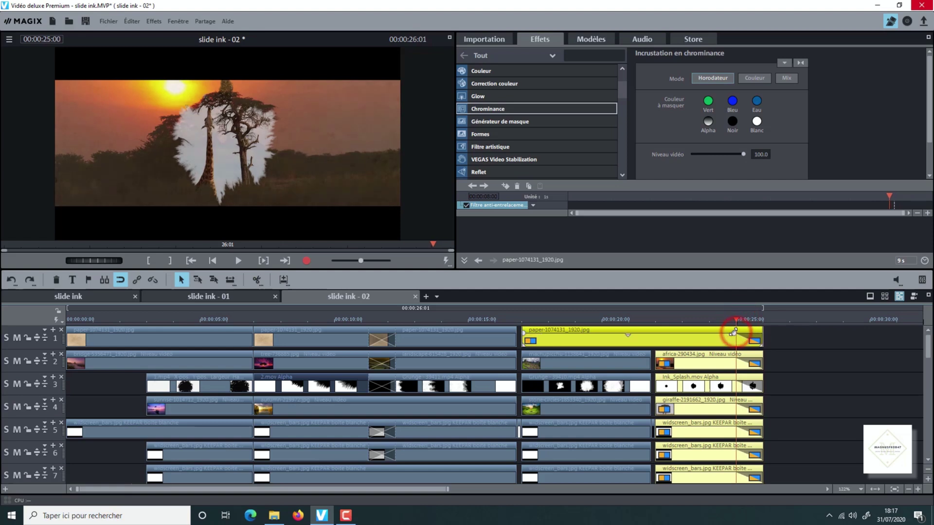
left_click(813, 369)
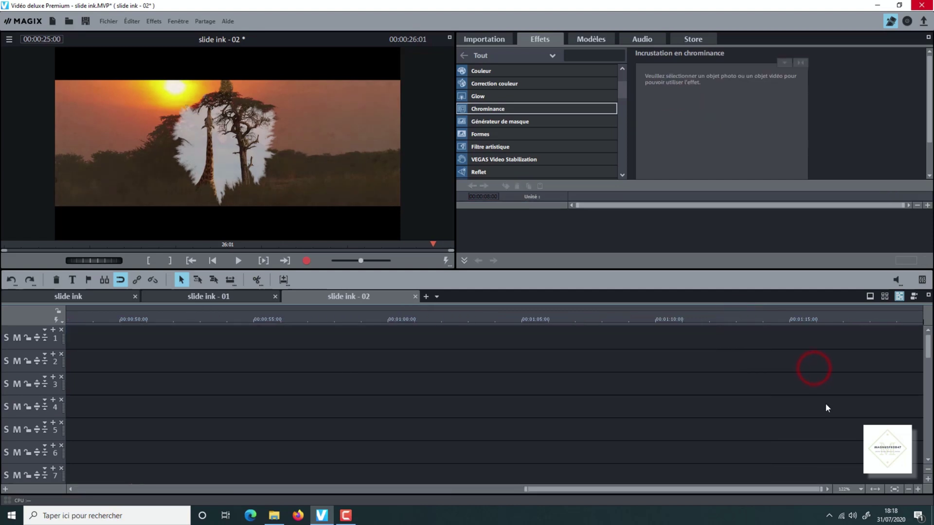
- Place the 06 Osmania audio file from the musiques folder on track 8, starting at the beginning of the timeline
left_click_drag(927, 346, 928, 354)
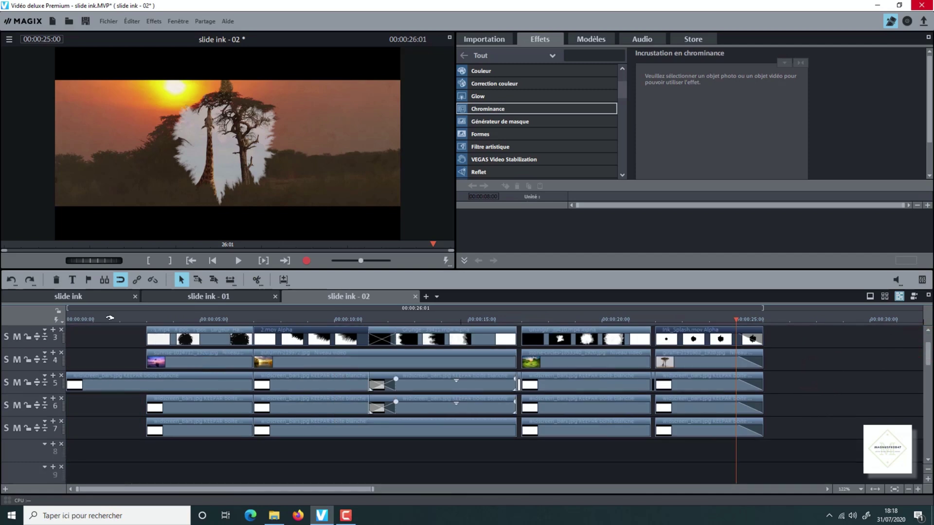
mouse_move(927, 355)
left_mouse_down()
mouse_move(927, 340)
mouse_move(928, 348)
left_mouse_up()
left_click(486, 39)
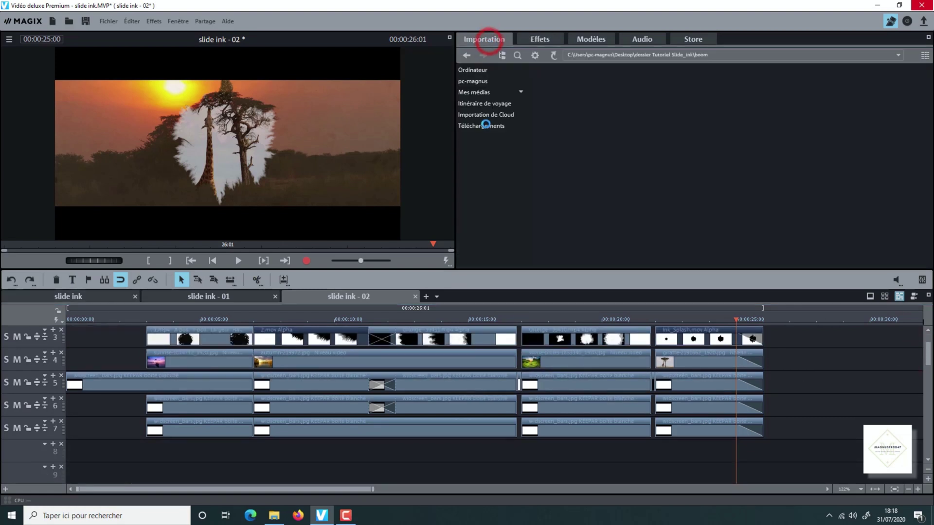
left_click(465, 55)
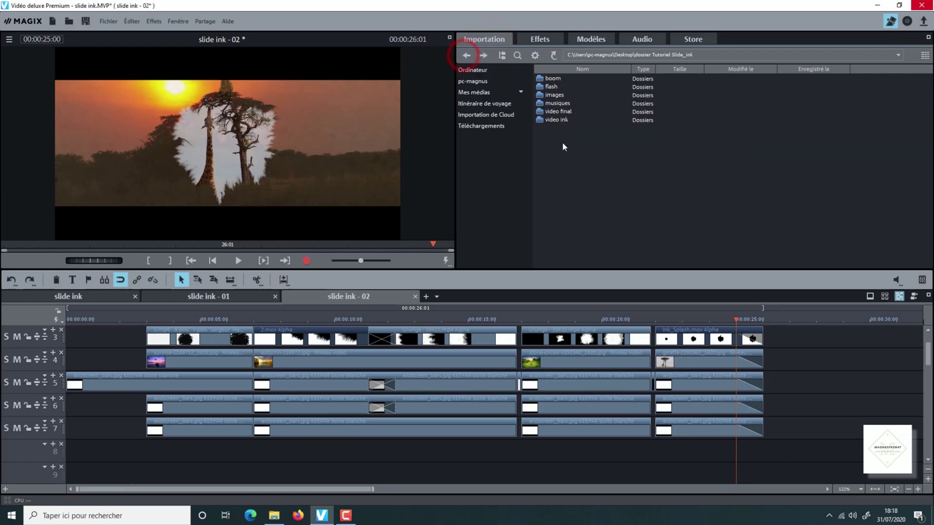
double_click(553, 103)
mouse_move(559, 79)
left_click_drag(559, 78, 762, 405)
- Cut the 06 Osmania music at 00:00:26:01, where the images end, and delete the excess part
left_click_drag(781, 322, 762, 322)
left_click(763, 319)
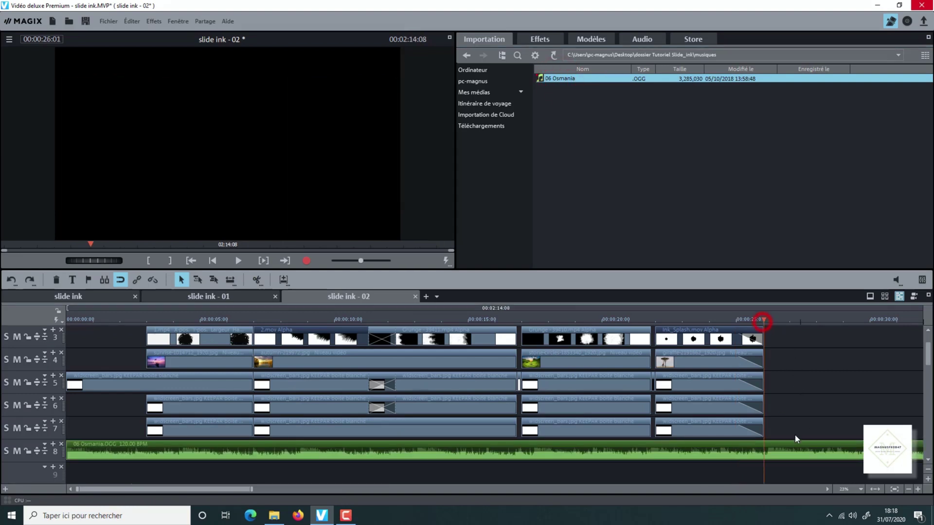
left_click(786, 449)
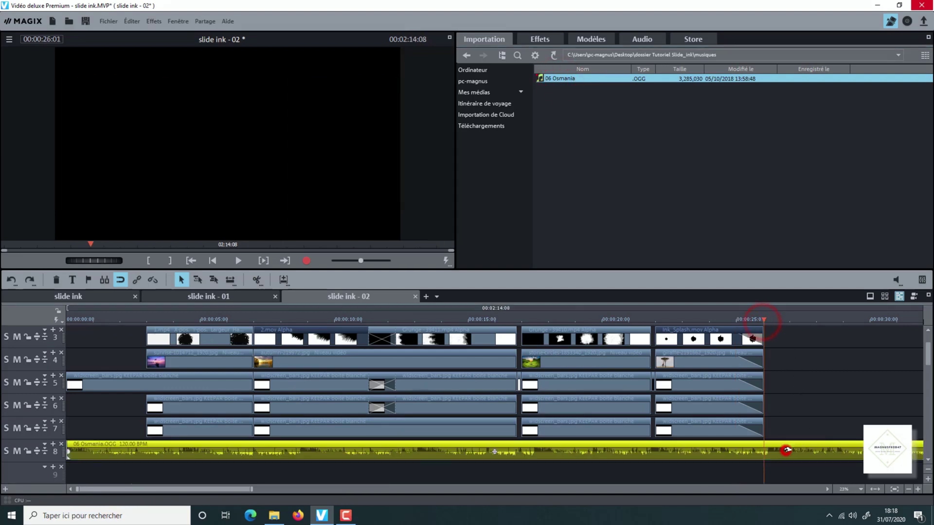
left_click(257, 280)
left_click(816, 464)
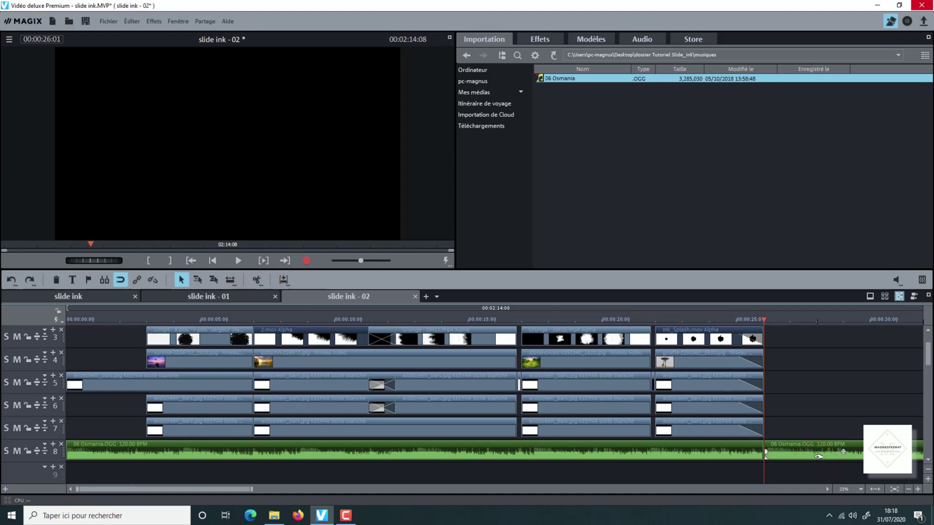
left_click(818, 457)
key("Delete")
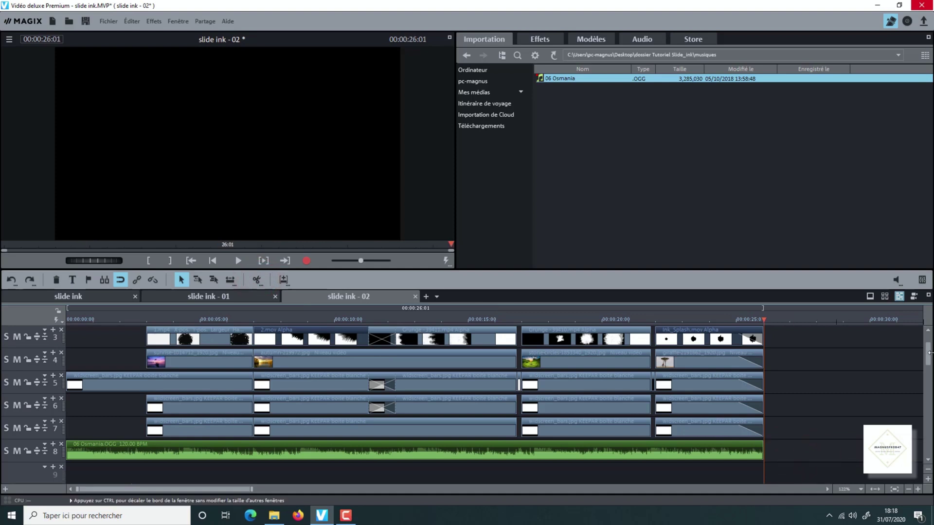
- Add the song Drastic Atmosphere from Movie Score Song Collection Vol. 2 to track 10
scroll(929, 361, "down", 1)
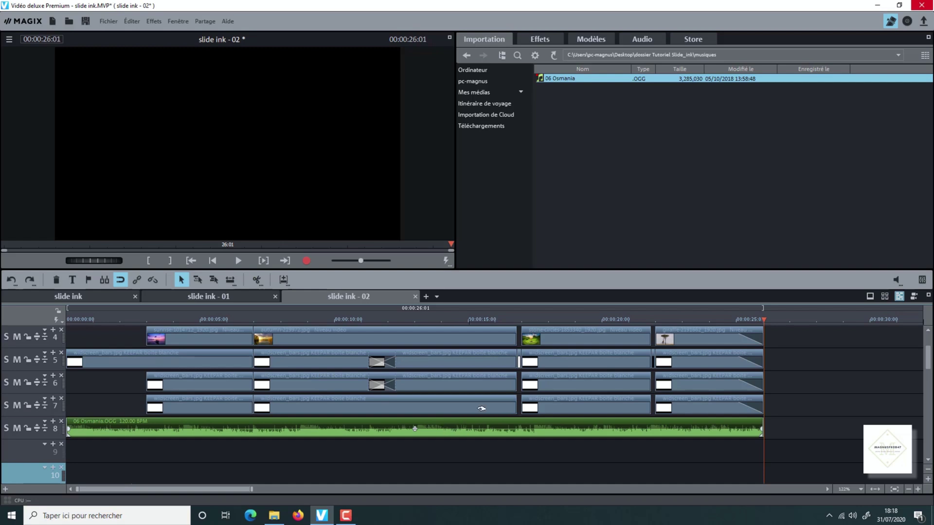
left_click(638, 40)
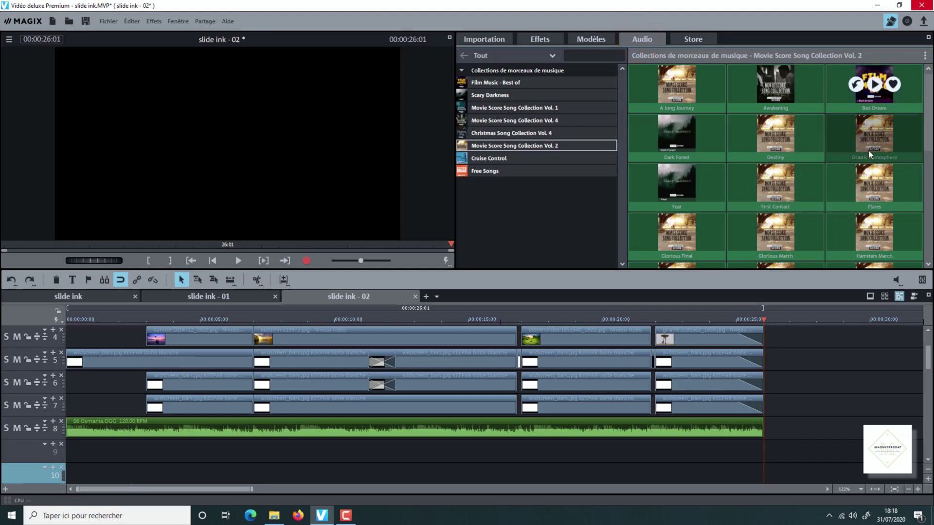
left_click(856, 149)
left_click_drag(432, 521, 71, 480)
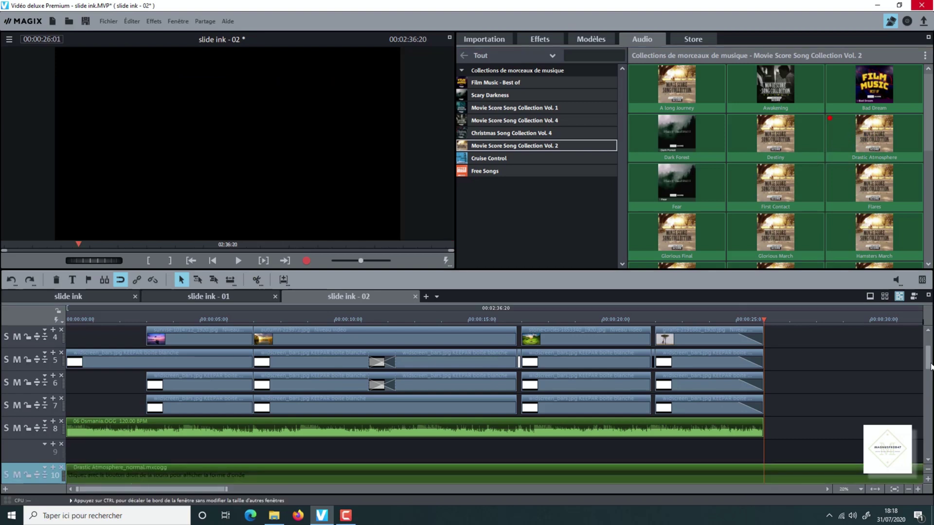
scroll(928, 360, "down", 2)
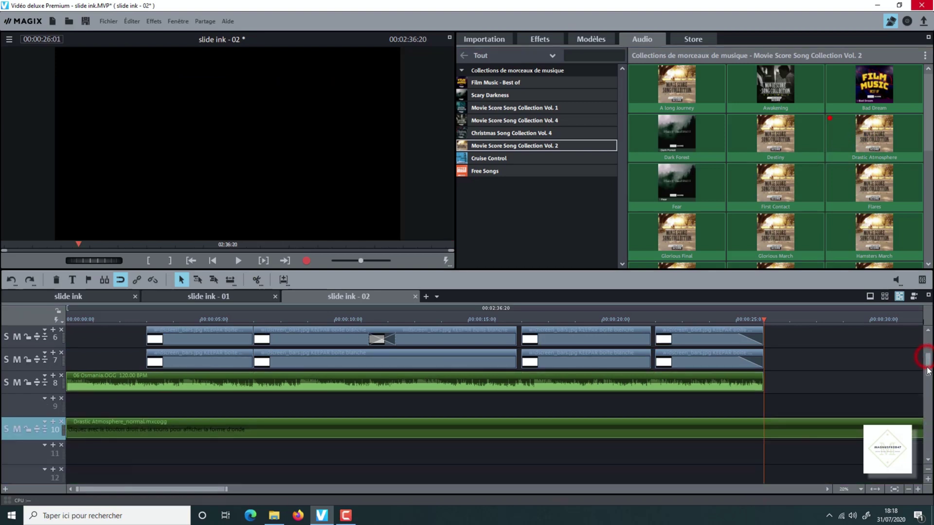
- View the context options of the Drastic Atmosphere audio object on track 10, and delete the object
left_click(537, 436)
right_click(550, 437)
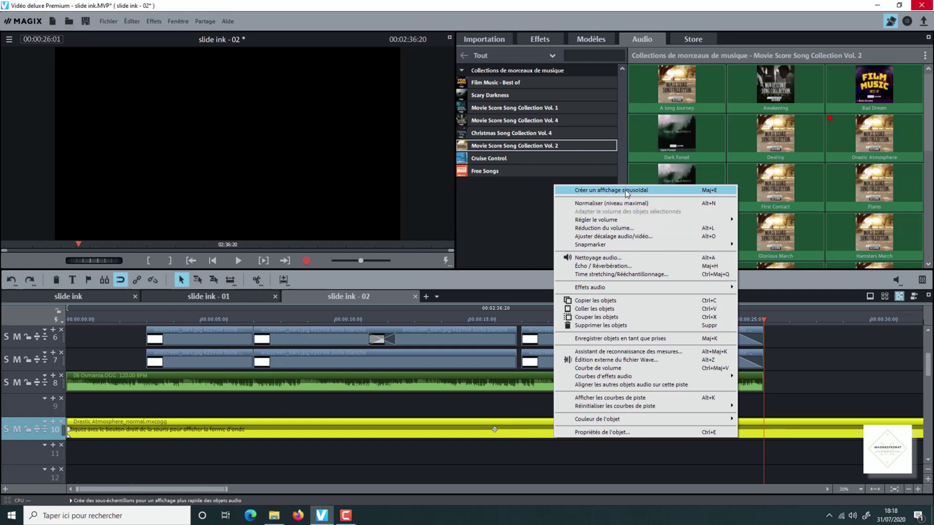
left_click(515, 419)
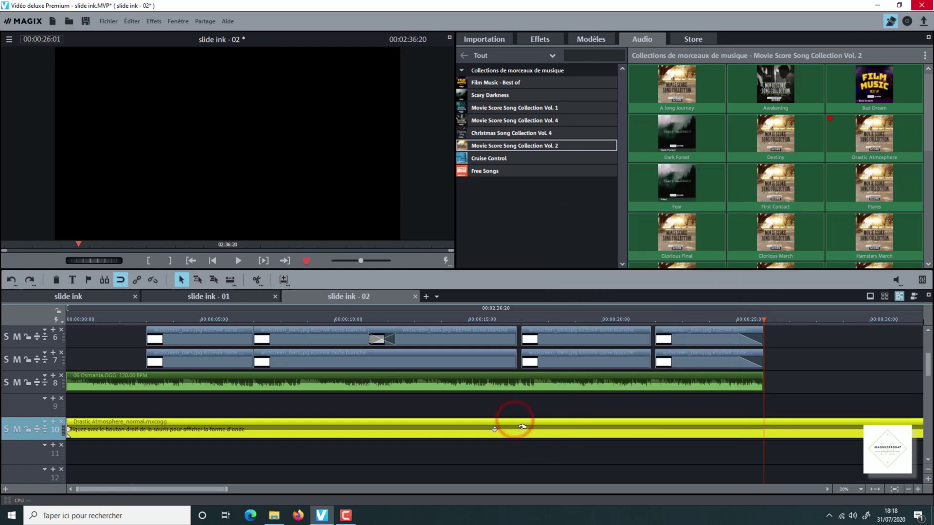
key("Delete")
- Return the playhead to the start of the timeline and open the boom folder in dossier Tutoriel Slide_ink for import
mouse_move(458, 379)
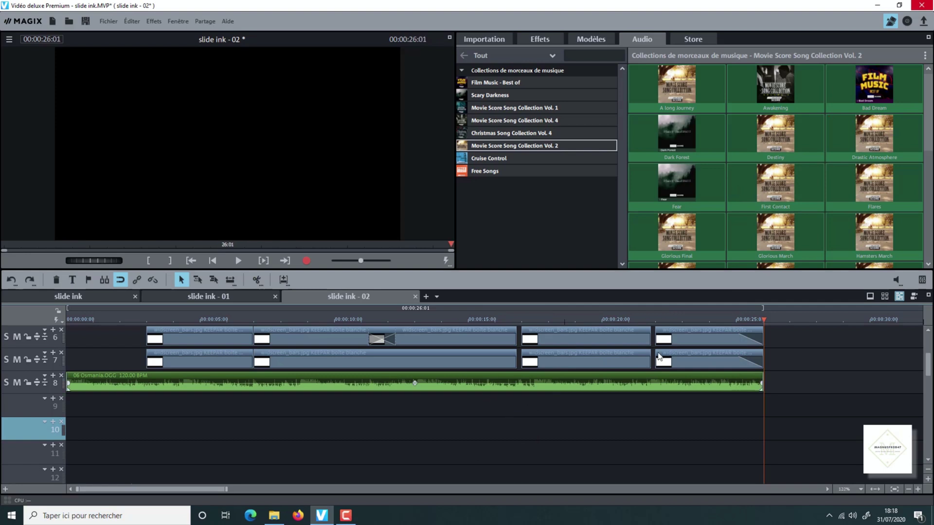
key("Home")
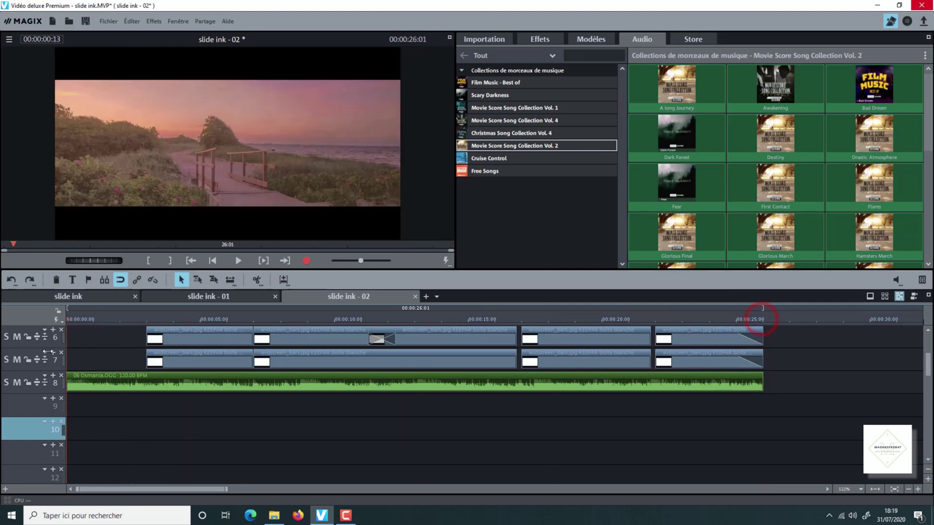
left_click(465, 54)
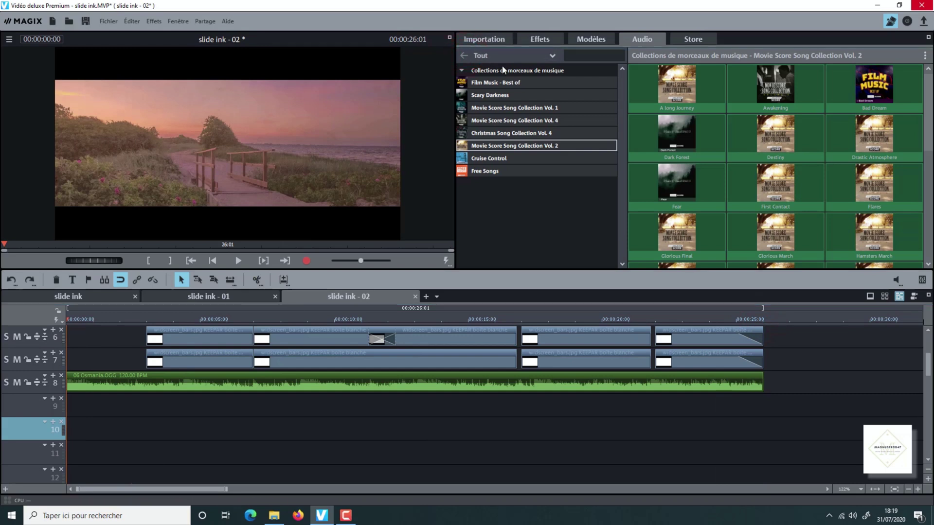
left_click(483, 38)
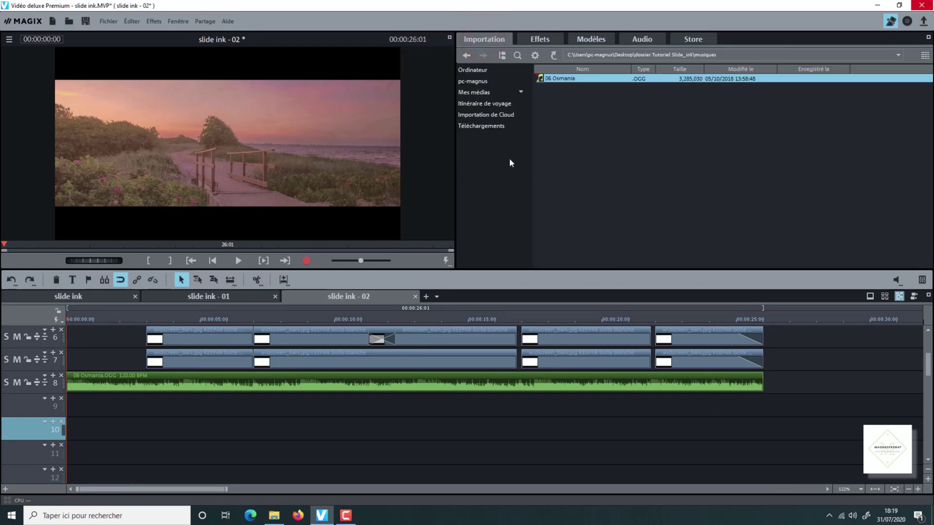
left_click(466, 55)
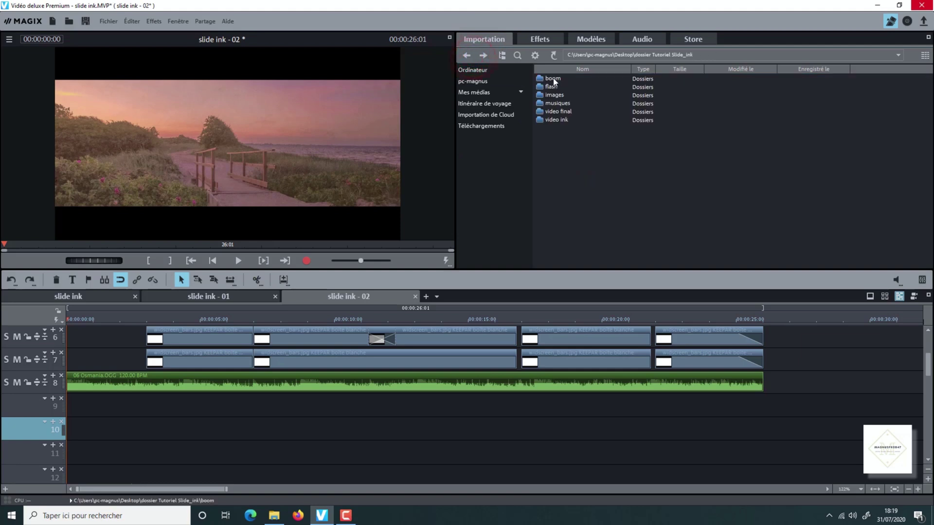
double_click(554, 79)
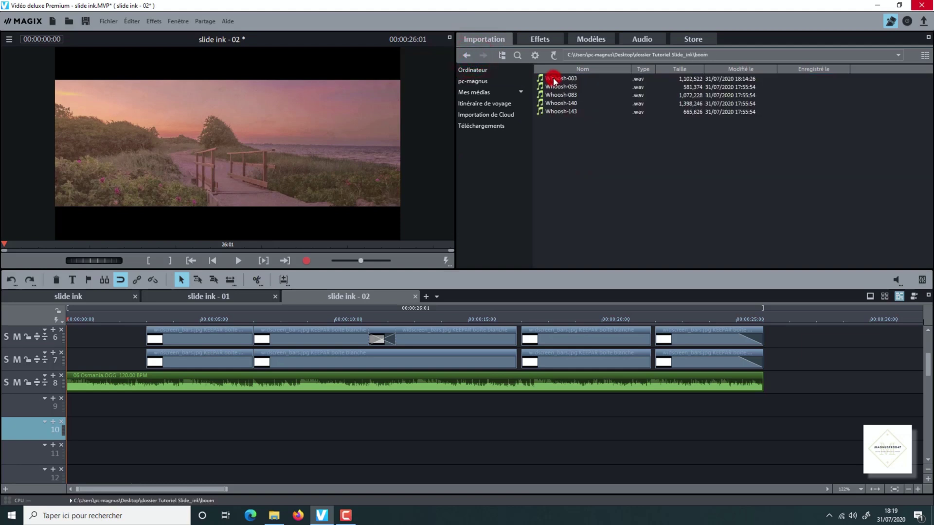
- Set the playhead to 00:00:03:00, where the first ink transition begins, and mute track 8 with the 06 Osmania music
left_click(145, 321)
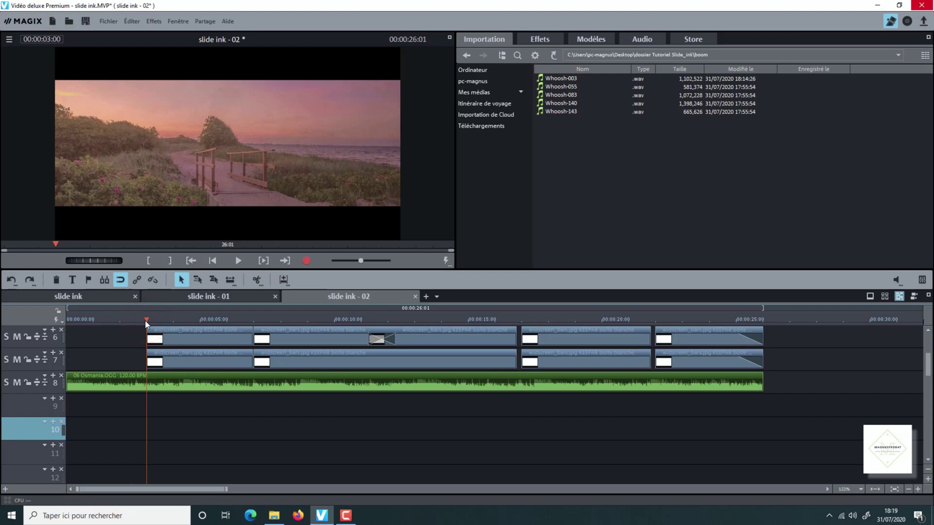
left_click_drag(146, 319, 146, 319)
left_click(17, 382)
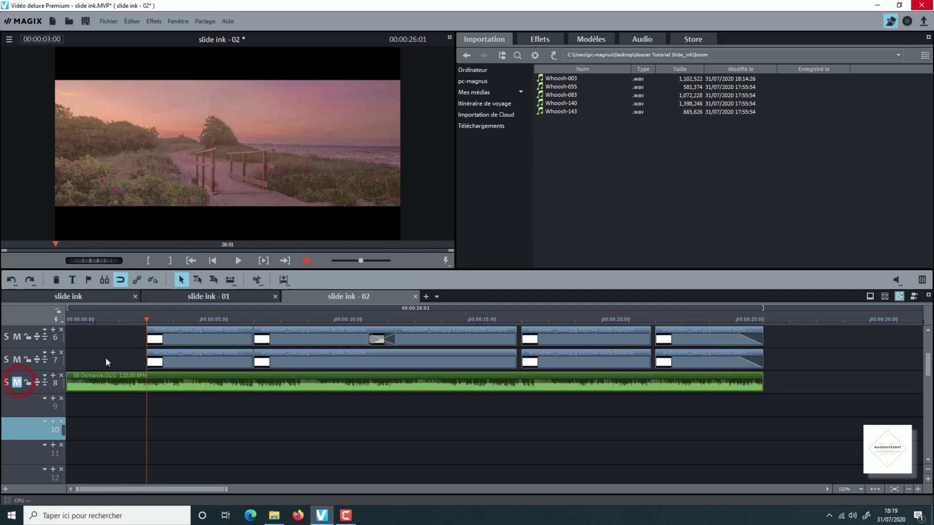
- Place the Whoosh-003 sound on track 9, starting at 00:00:01:05, with its peak at the 00:00:03:03 point of the first ink transition
left_click(146, 321)
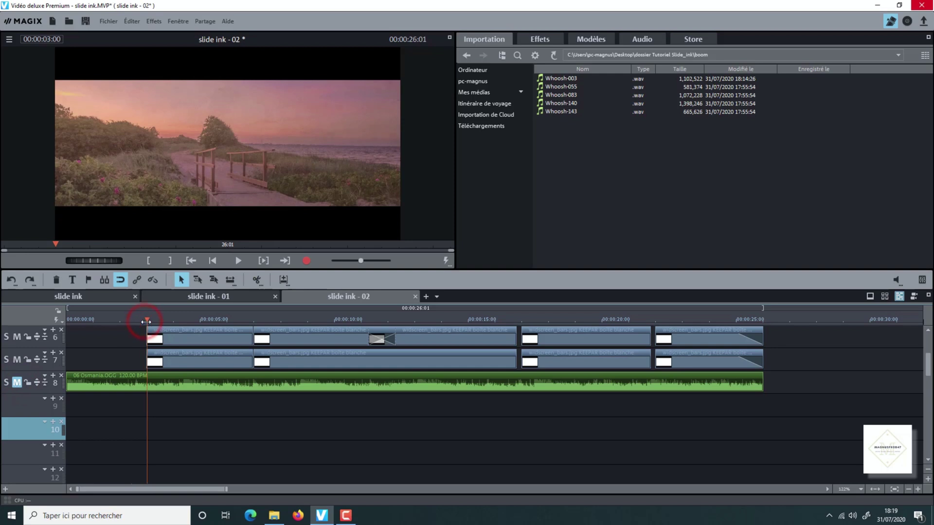
key("Left")
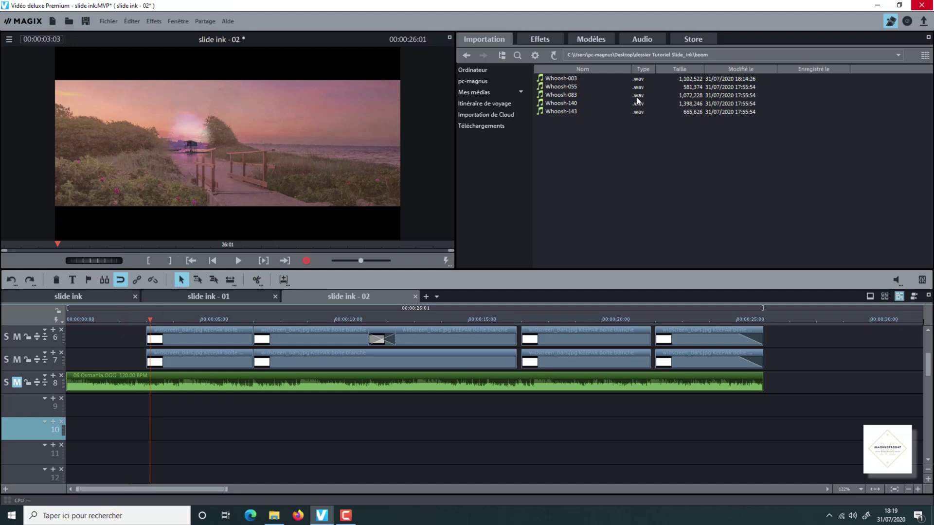
left_click_drag(562, 79, 193, 404)
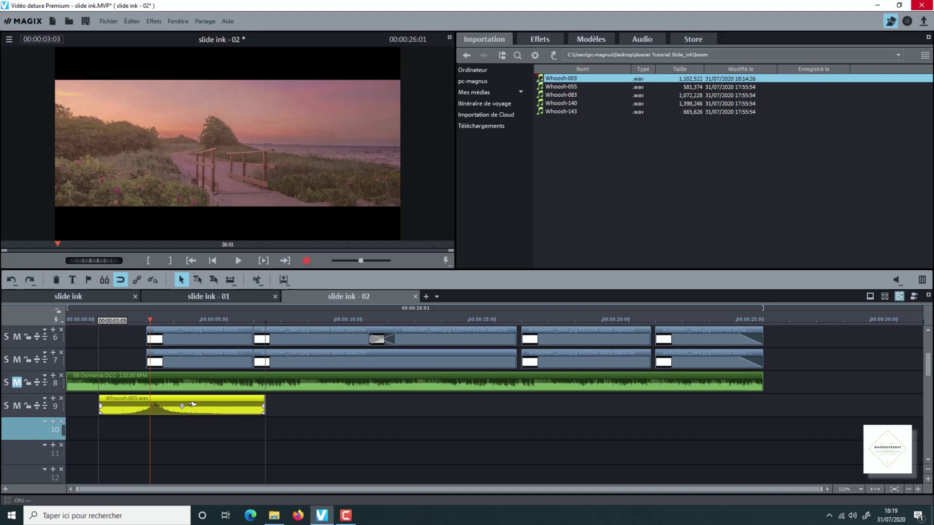
- Play back the first transition with the Whoosh-003 sound, and shorten the sound so it ends at about 00:00:06:00
left_click_drag(149, 319, 121, 319)
left_click(238, 262)
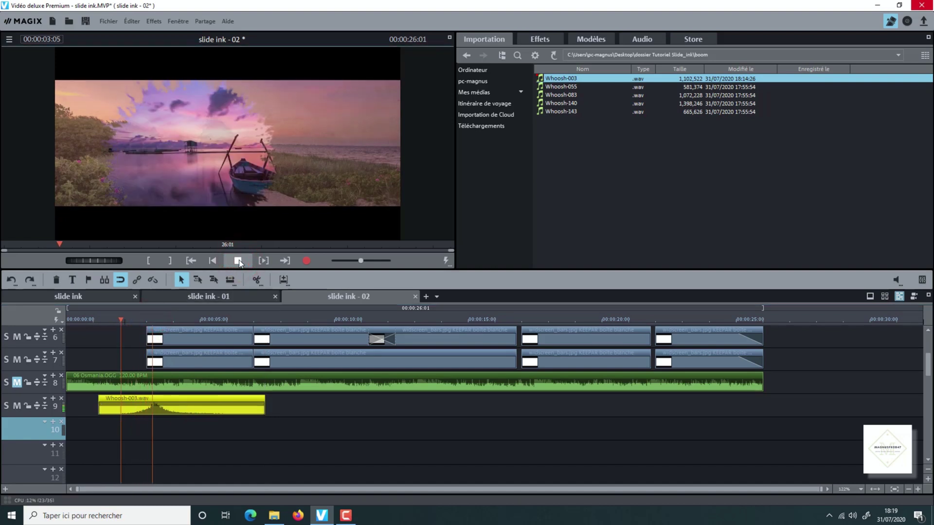
left_click(239, 261)
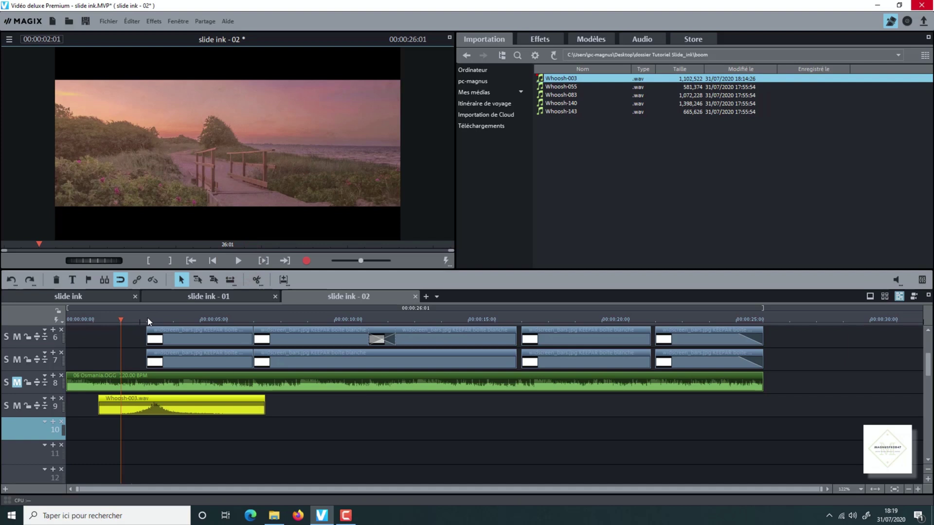
mouse_move(121, 320)
left_mouse_down()
mouse_move(152, 320)
mouse_move(134, 325)
left_mouse_up()
left_click(238, 261)
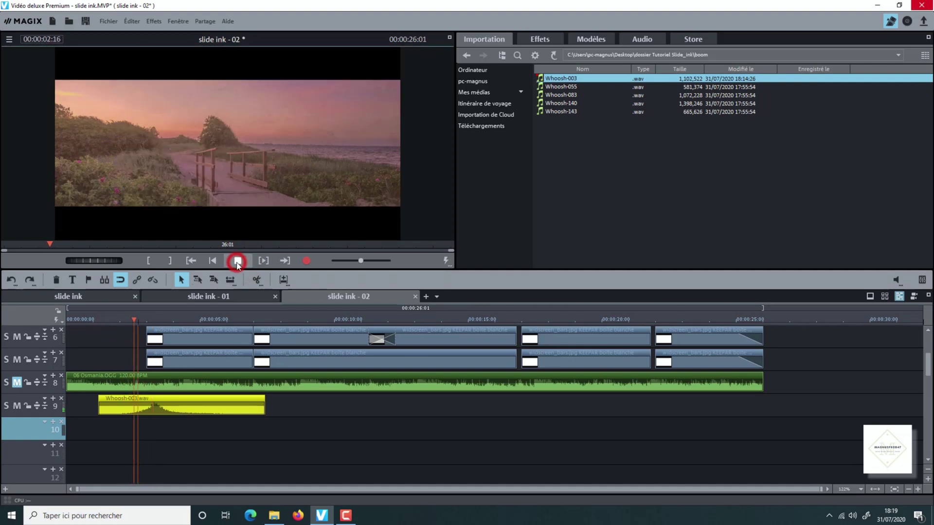
left_click(237, 260)
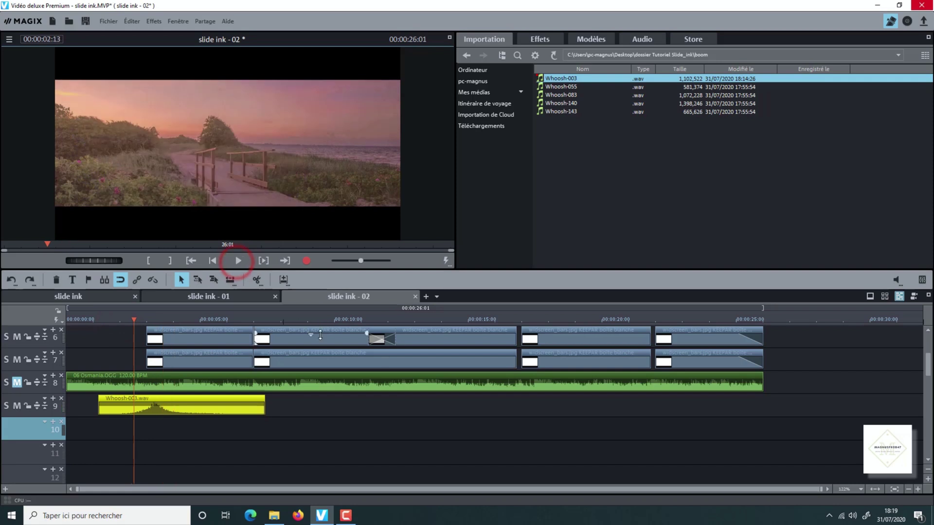
left_click_drag(264, 410, 240, 410)
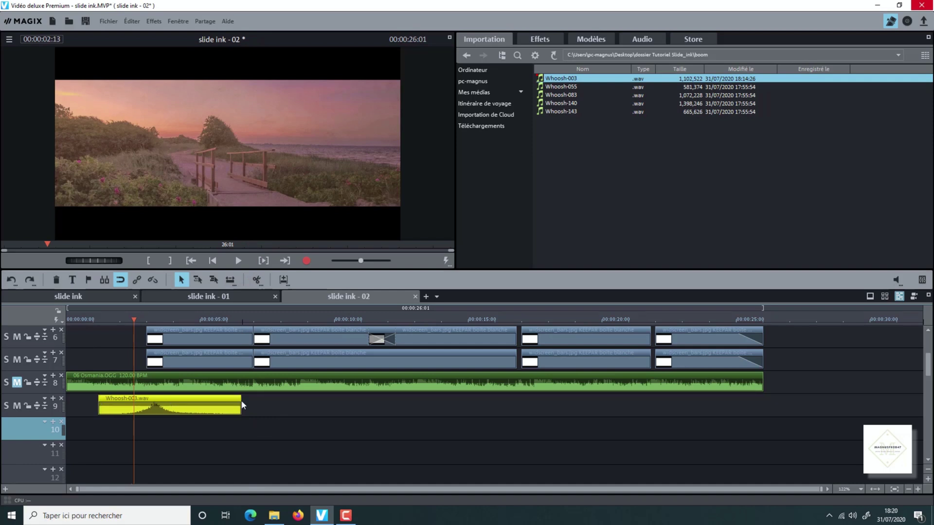
left_click_drag(239, 400, 226, 401)
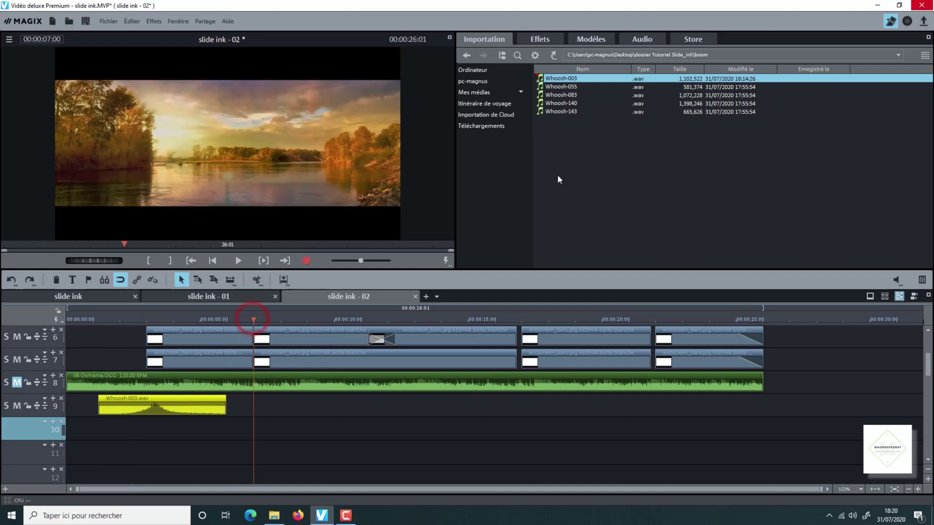
- Place the Whoosh-143 sound on track 9 at 00:00:06:10 over the second transition, and play that passage back
left_click_drag(562, 111, 262, 399)
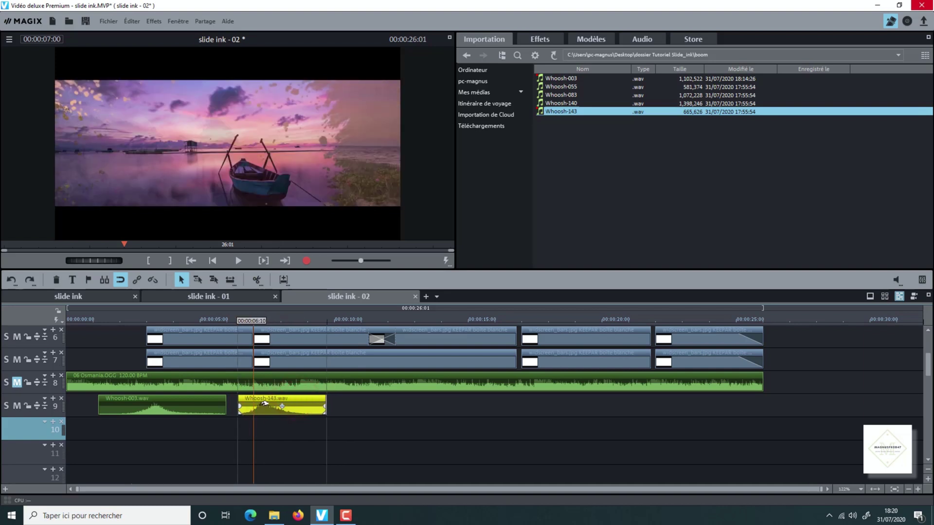
left_click(243, 325)
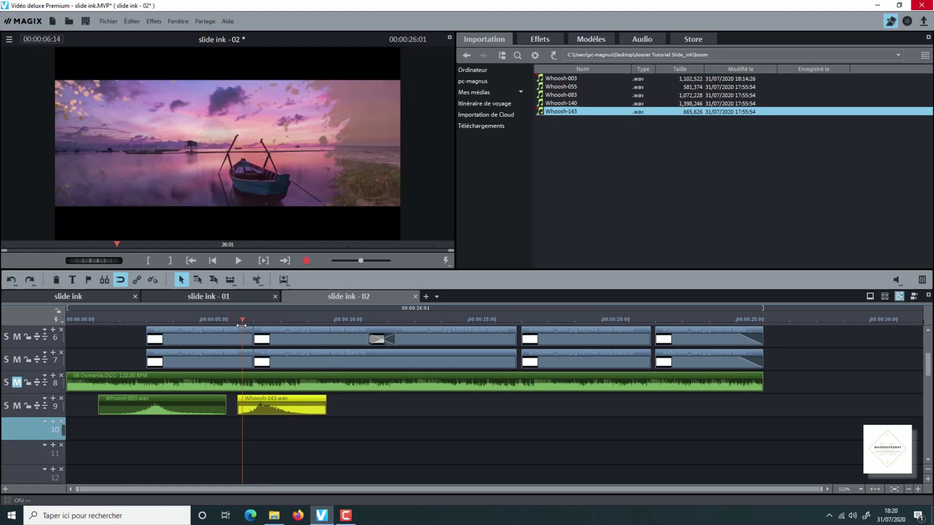
left_click(237, 261)
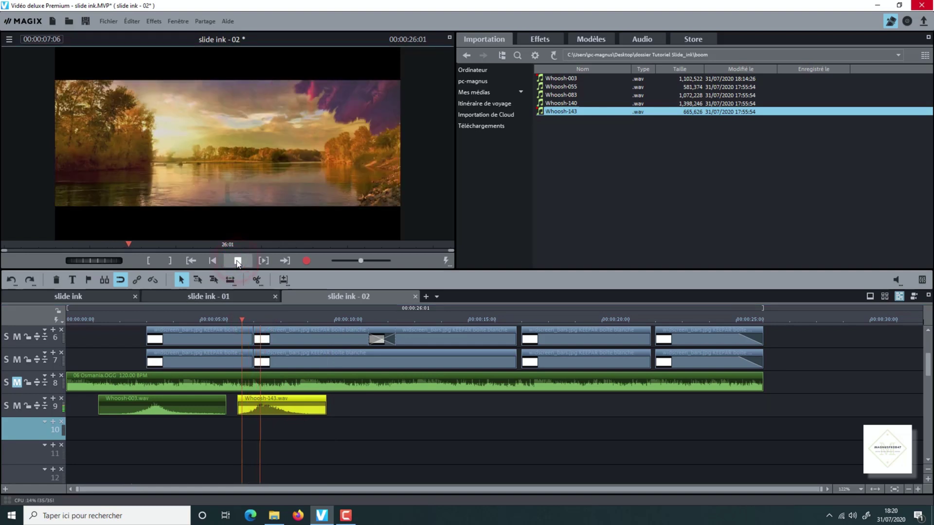
left_click(238, 262)
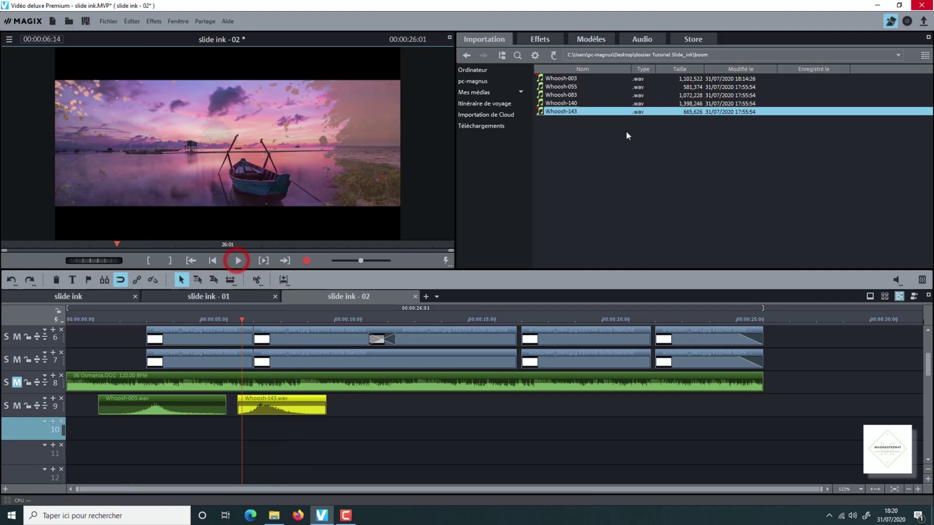
- Place Whoosh-140 on track 9, trim it to about 4 seconds, start it at about 00:00:11:02, and play it back
left_click_drag(557, 103, 389, 405)
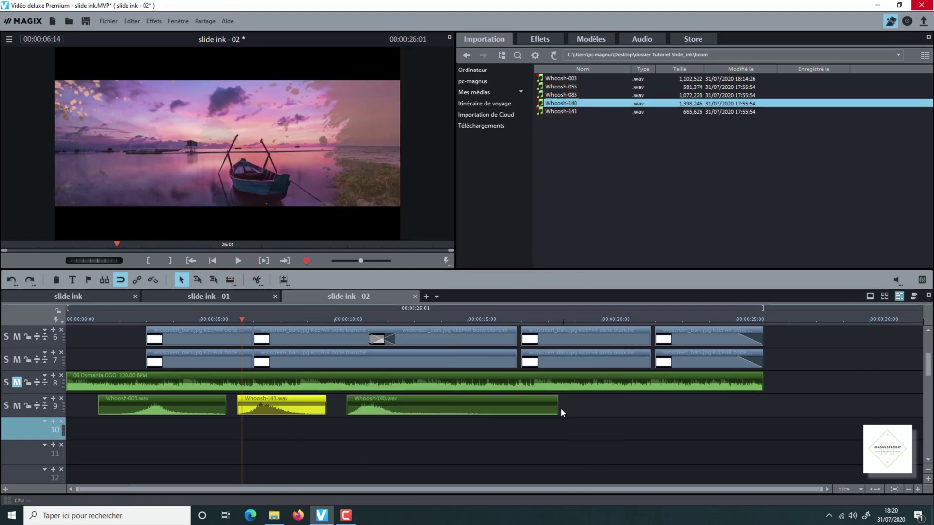
left_click_drag(558, 408, 455, 419)
left_click_drag(408, 398, 423, 395)
left_click(359, 311)
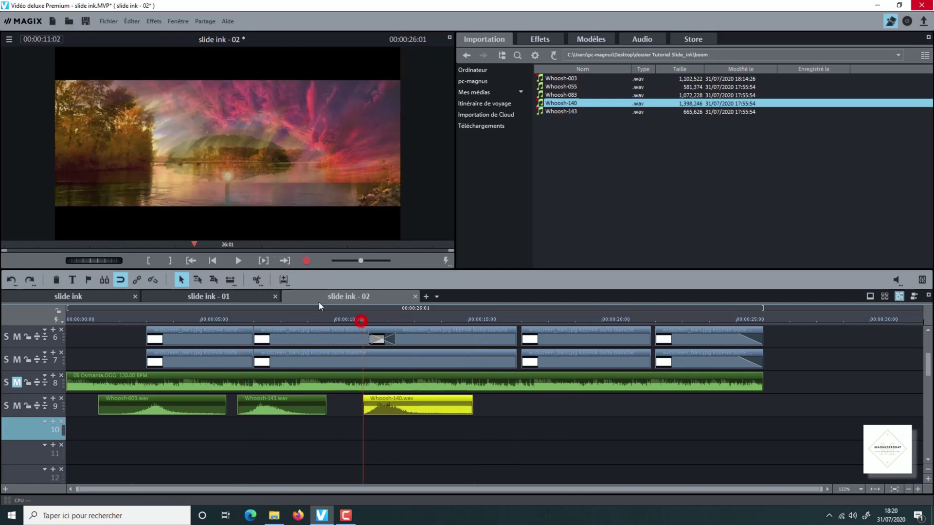
left_click(238, 261)
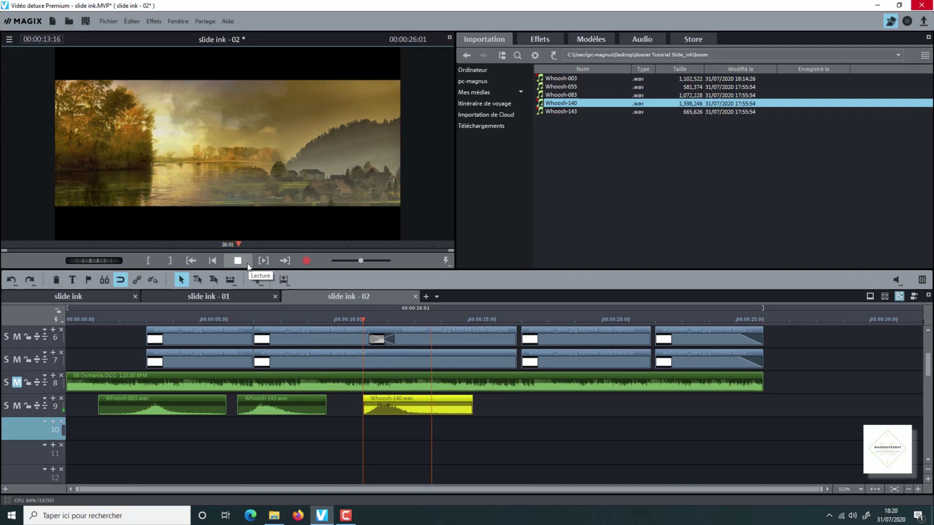
left_click(239, 262)
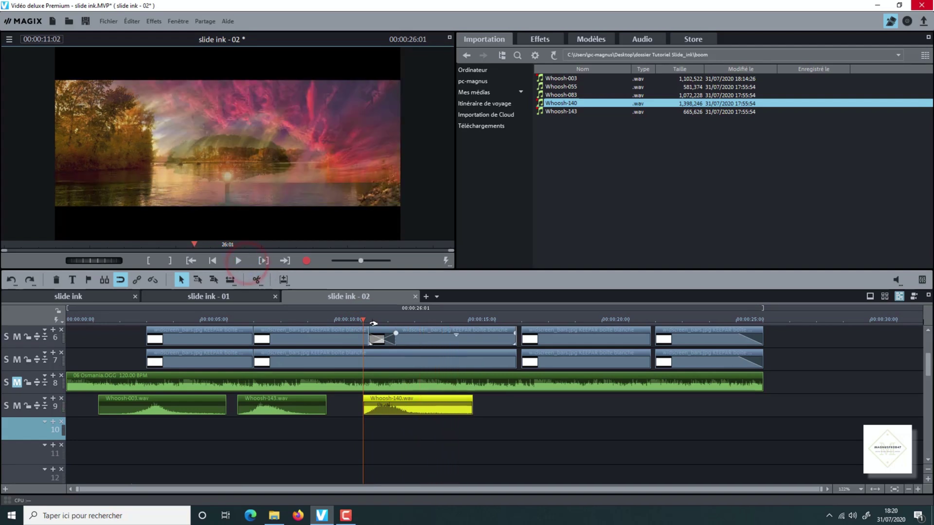
- Shift the Whoosh-140 sound slightly earlier on track 9 and play back the third transition
left_click(369, 322)
left_click_drag(401, 399, 399, 399)
left_click(235, 263)
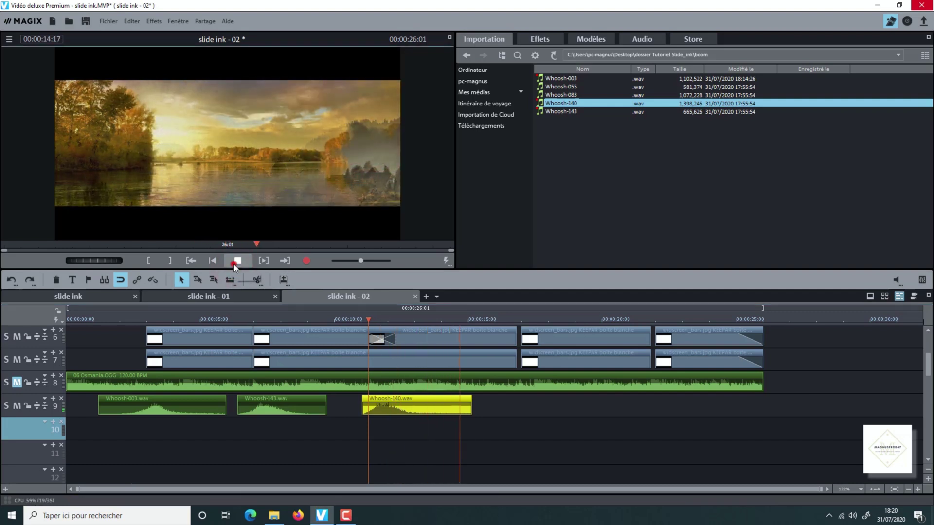
left_click(237, 263)
- Place the Whoosh-055 sound on track 9 at about 00:00:16:08 over the fourth transition, and play that passage back
left_click(517, 321)
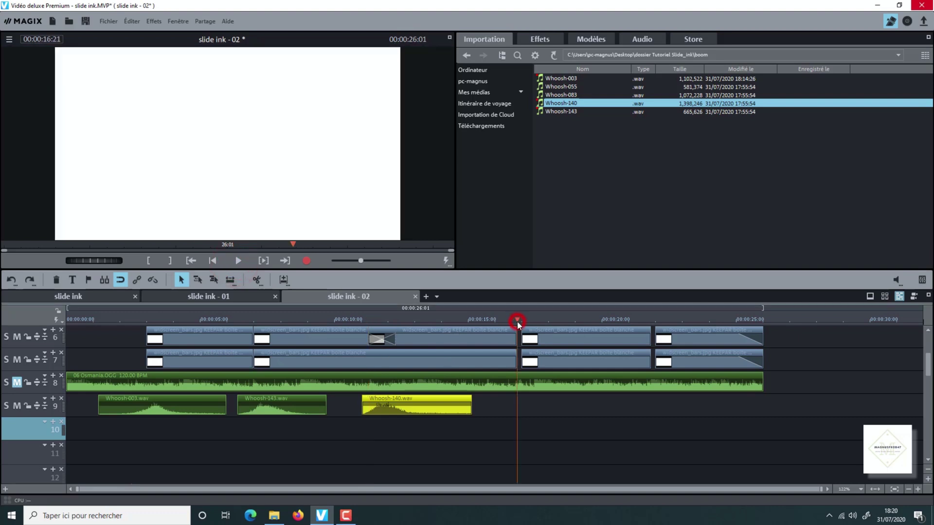
left_click_drag(555, 87, 551, 399)
left_click_drag(517, 321, 503, 320)
left_click(238, 261)
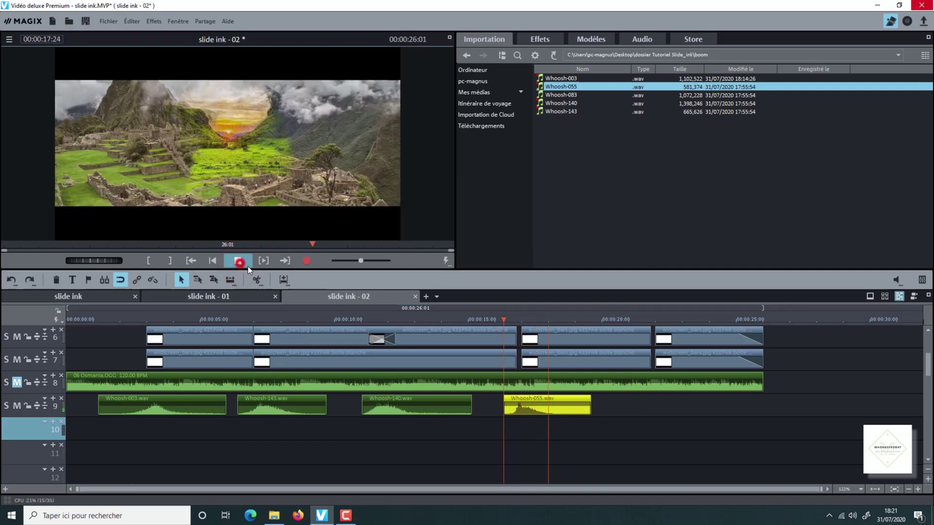
left_click(240, 262)
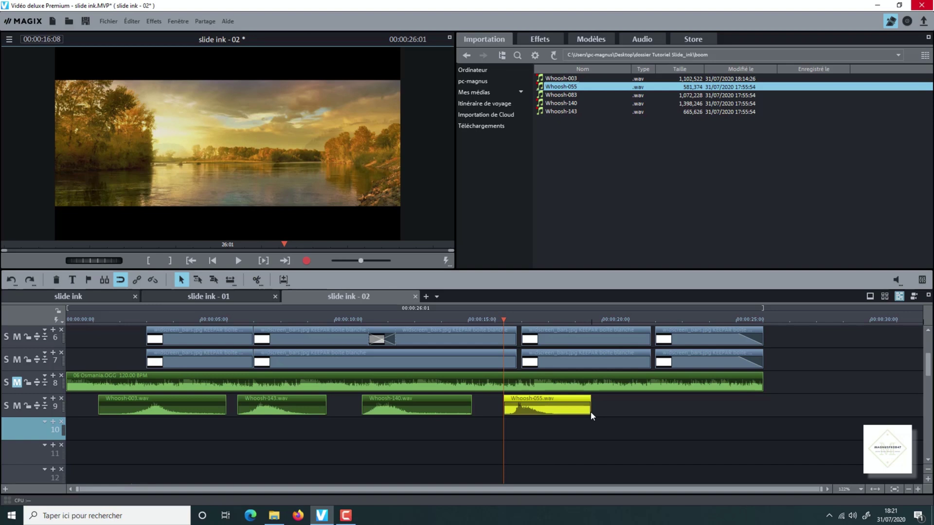
- Place the Whoosh-083 sound on track 9, starting at 00:00:21:05 over the last transition, and play that passage back
left_click_drag(564, 97, 699, 433)
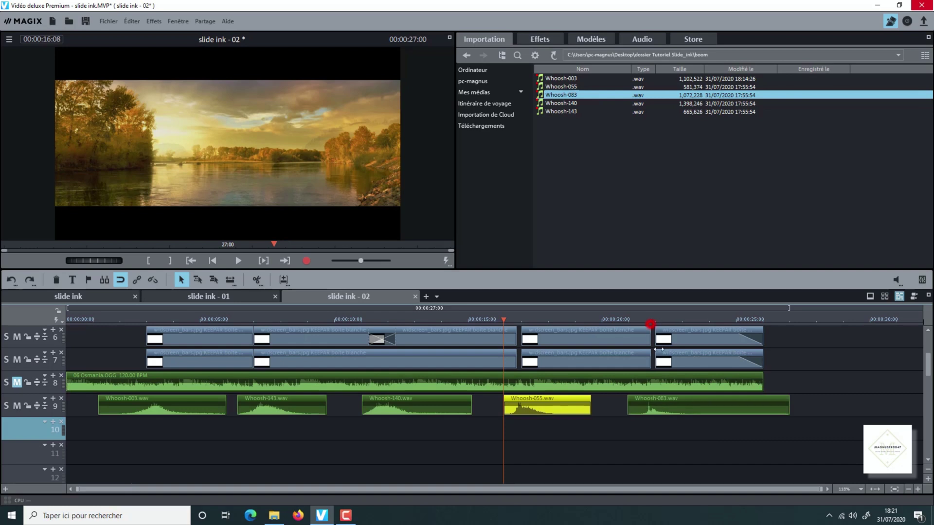
left_click(656, 321)
left_click_drag(673, 400, 679, 401)
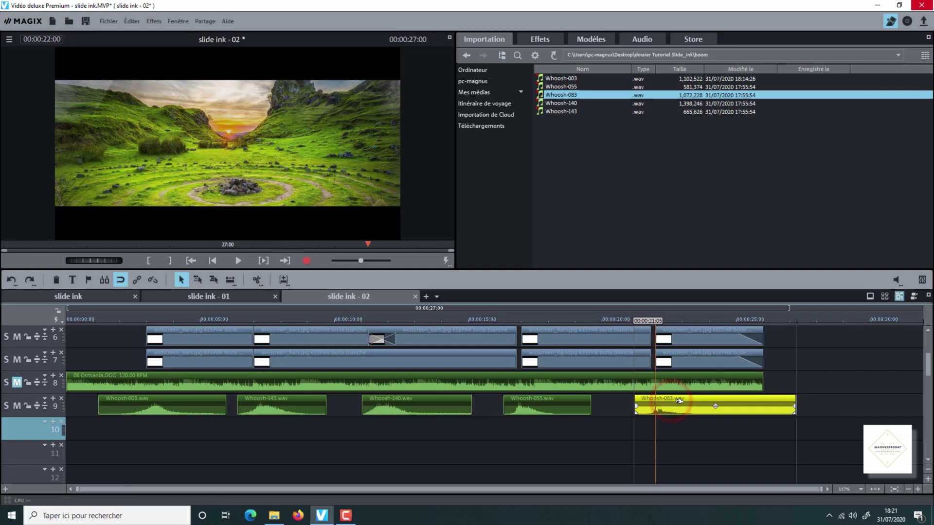
left_click(647, 319)
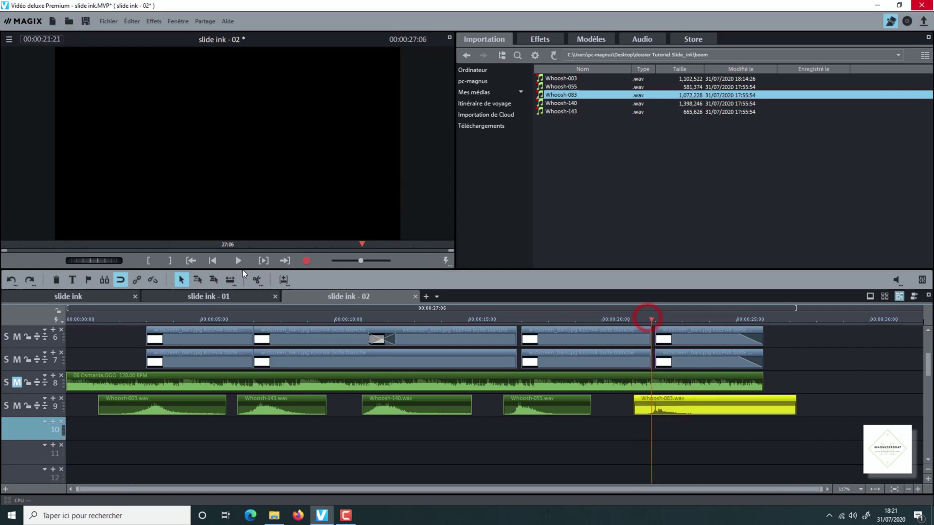
left_click(238, 262)
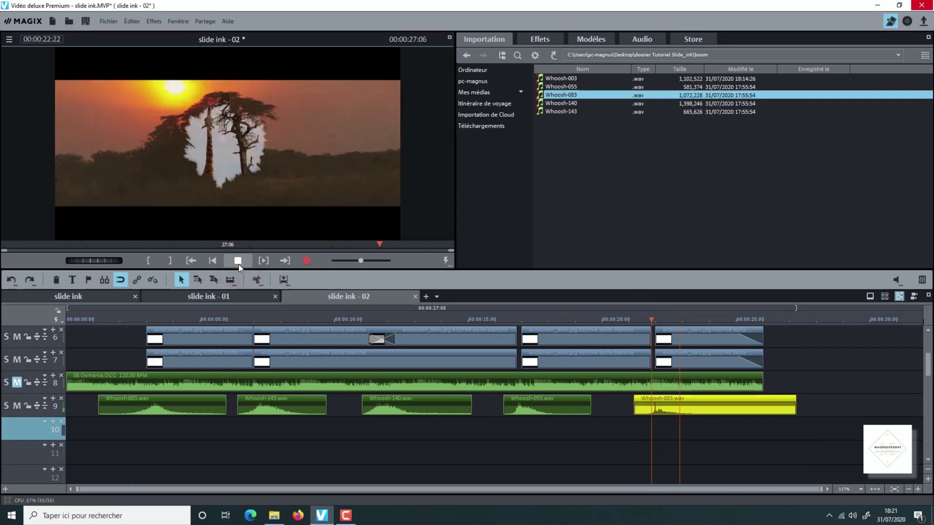
left_click(238, 261)
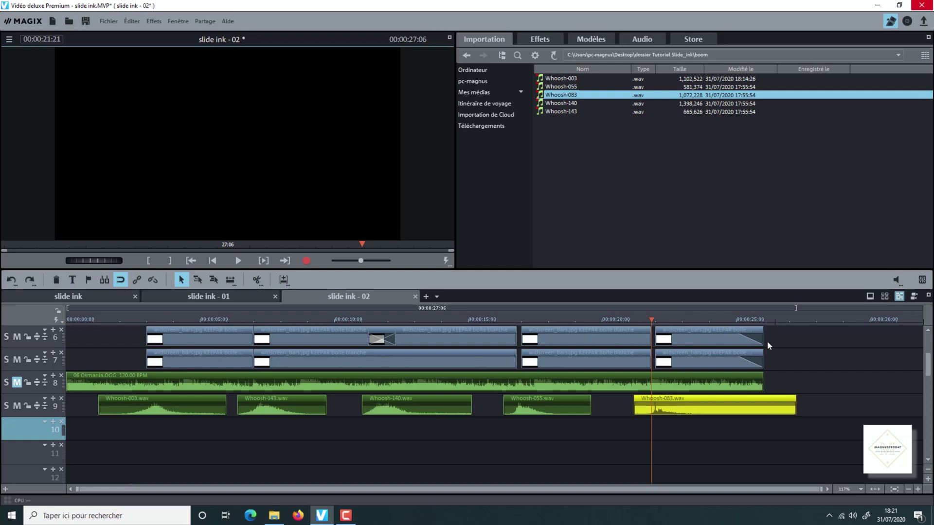
- Split the Whoosh-083 sound on track 9 at 00:00:23:11
left_click(693, 319)
left_click(729, 407)
left_click(256, 280)
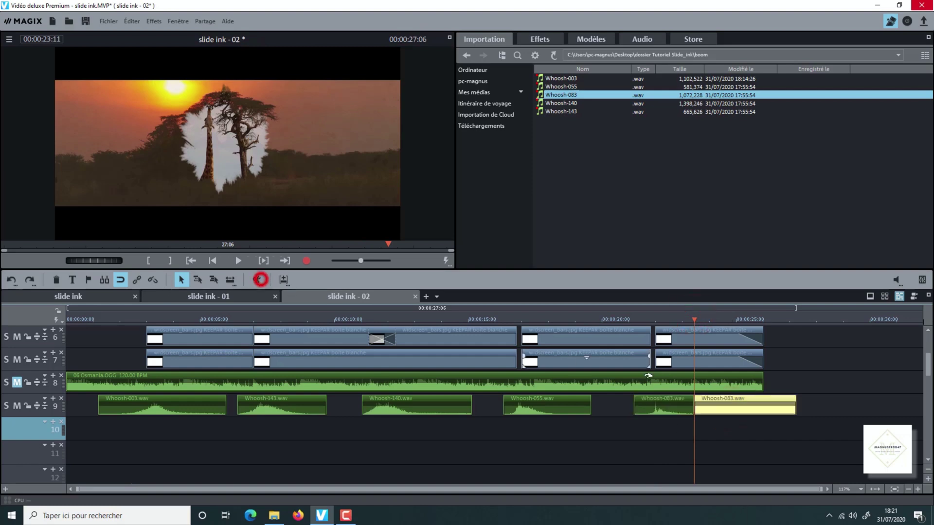
- Delete the leftover part of the Whoosh-083 sound after the split at 00:00:23:11 on track 9
left_click(726, 407)
key("Delete")
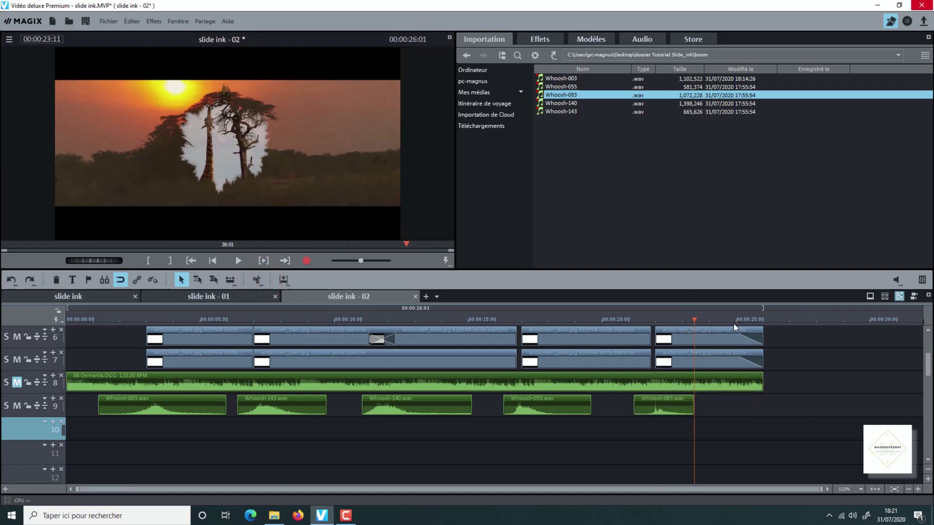
- Add a fade-out to the end of the Osmania music on track 8, starting at about 00:00:25:02
left_click(738, 319)
left_click(760, 384)
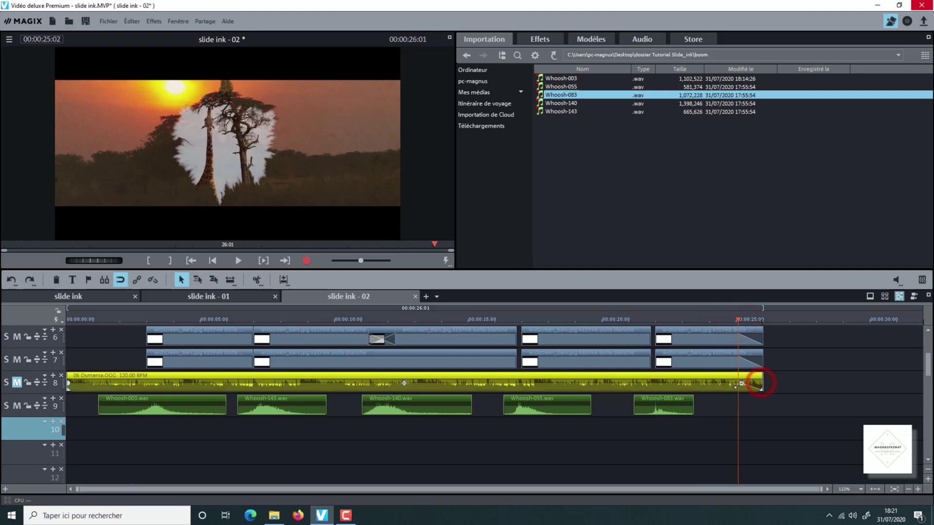
left_click_drag(736, 384, 737, 385)
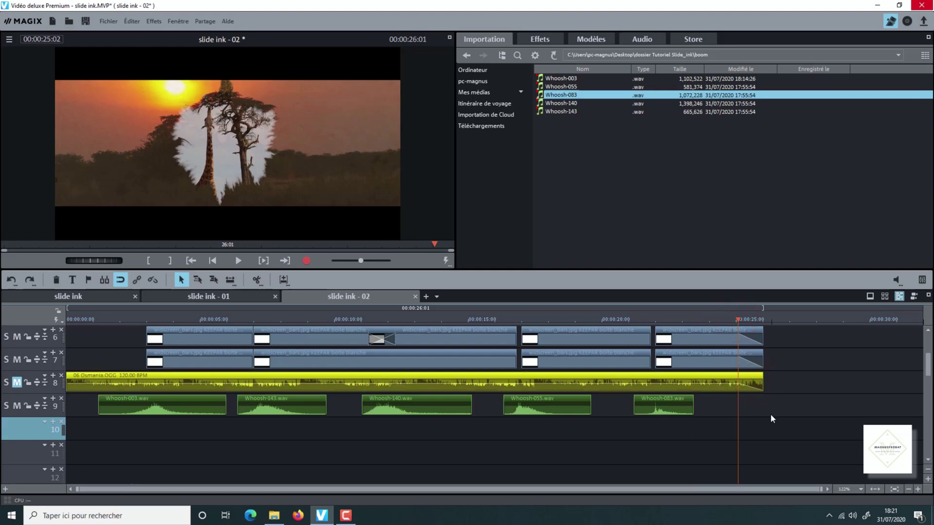
left_click(770, 413)
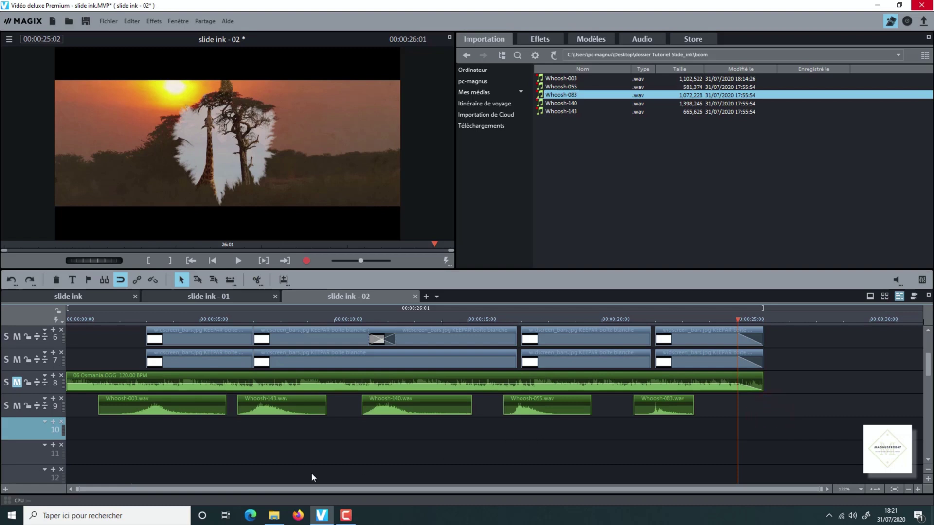
- Create a title object at the start of the timeline on track 10, placed over the lower-left area of the picture
left_click(532, 37)
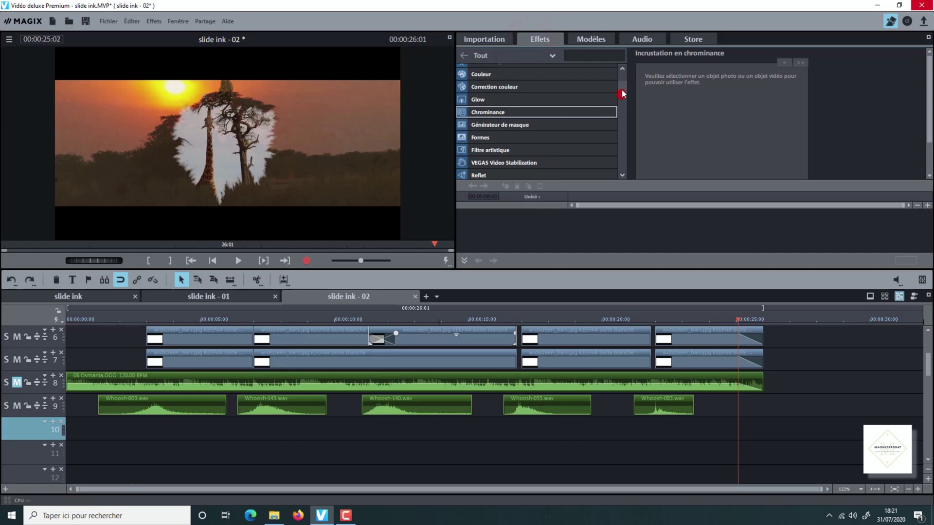
left_click_drag(621, 93, 621, 85)
left_click(499, 81)
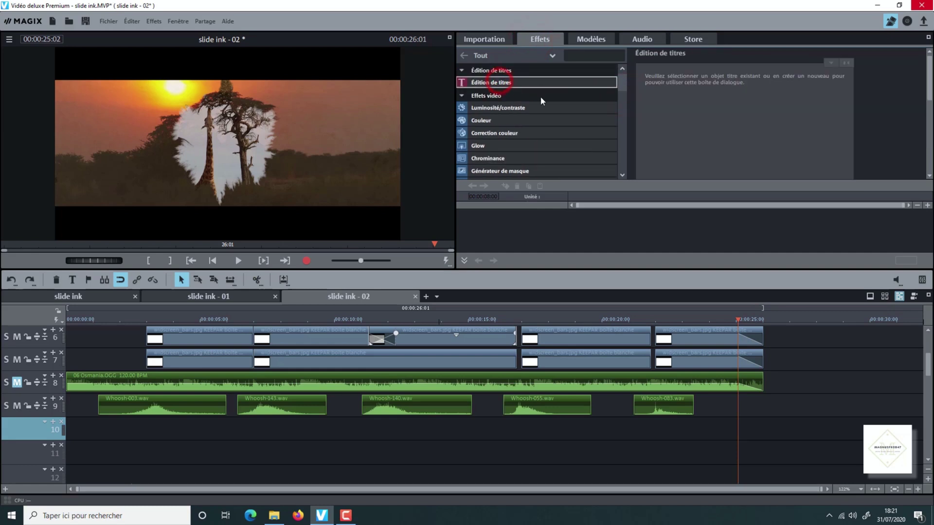
left_click_drag(729, 322, 63, 357)
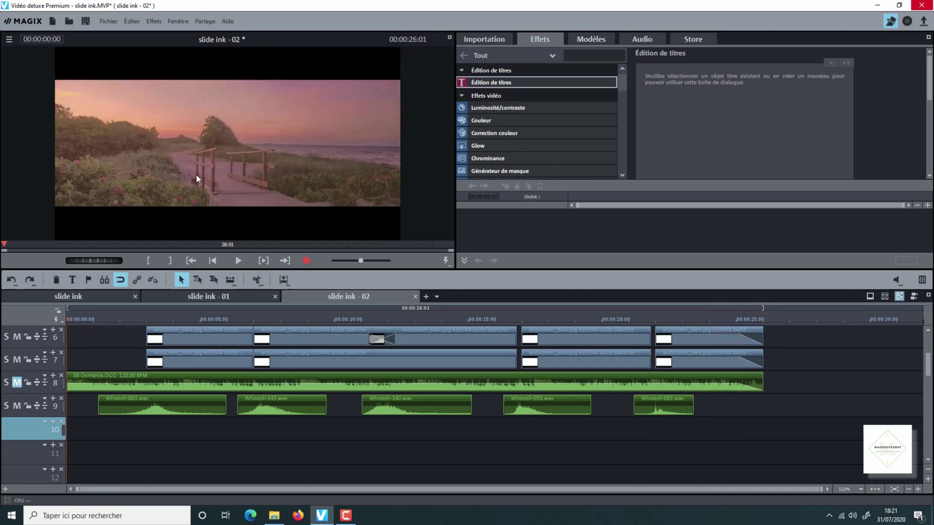
left_click(95, 173)
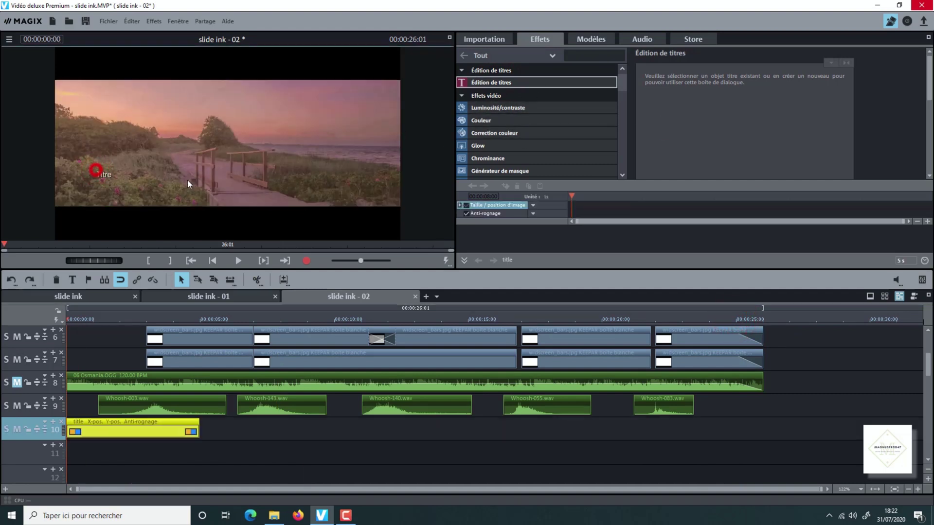
- Enter "Effet" and "Slide Ink" on two lines as the title text
left_click(708, 80)
type("ef")
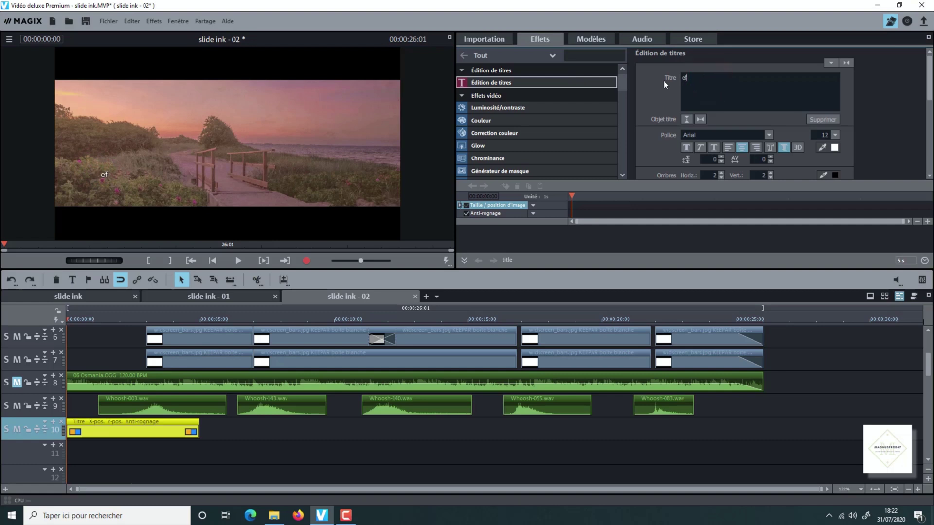
type("fet Slide Ink")
key("BackSpace")
type("E")
- Align the title text to the left and change its font from Arial to the decorative An Unfortun… font
left_click(728, 147)
scroll(751, 134, "up", 3)
scroll(750, 135, "up", 5)
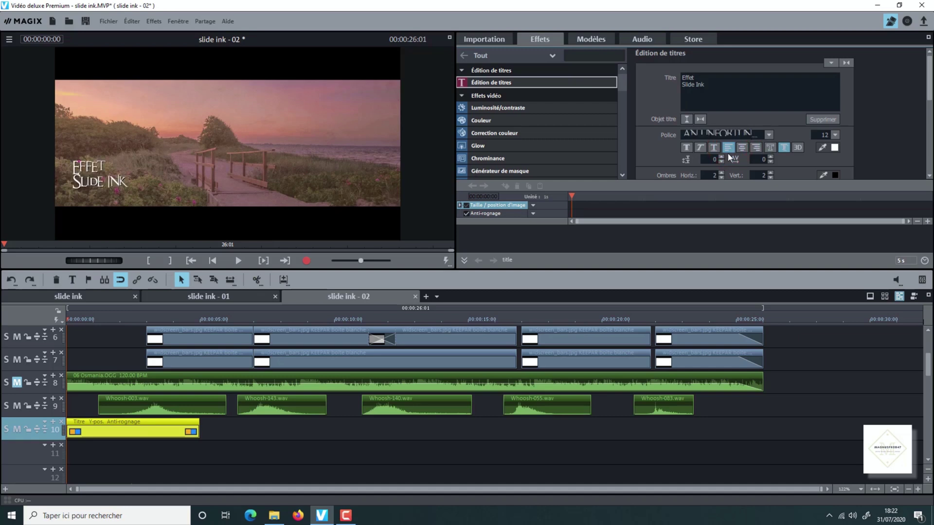
- Set the title's line spacing to 6, character spacing to 59 and horizontal shadow to 6, checking the result in the enlarged preview
scroll(730, 157, "down", 2)
scroll(715, 114, "up", 6)
scroll(762, 114, "up", 20)
scroll(761, 113, "up", 20)
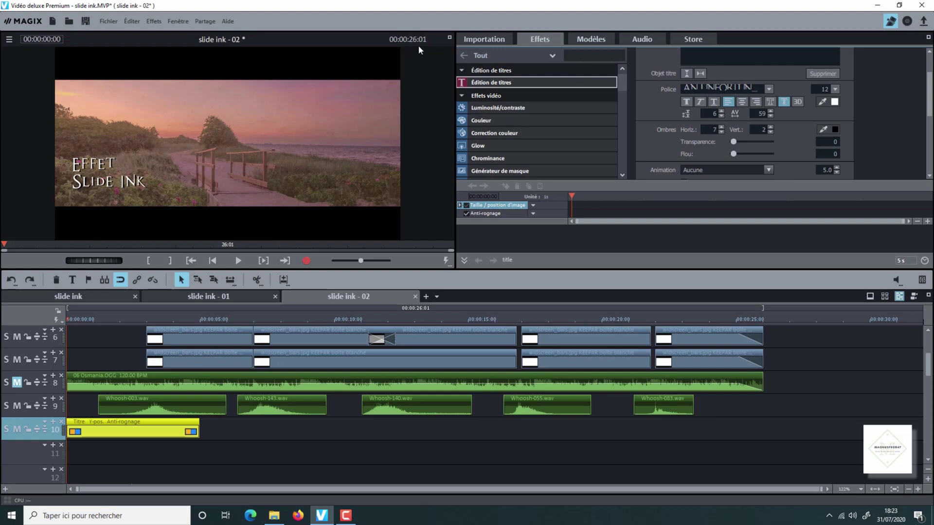
left_click(449, 38)
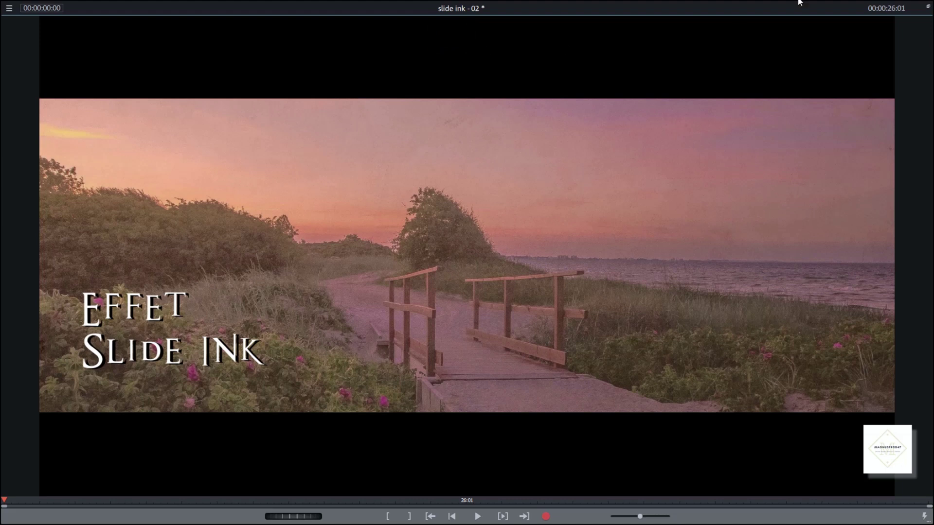
left_click(928, 8)
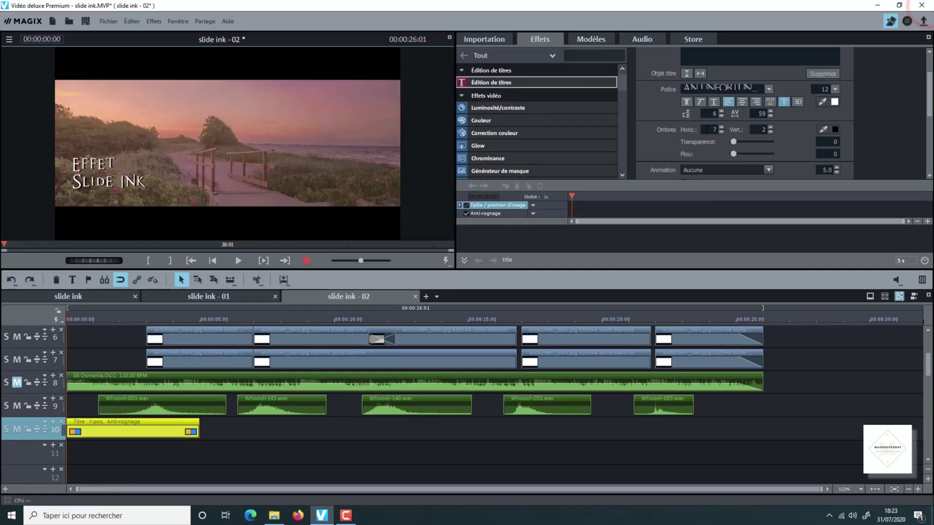
left_click(448, 39)
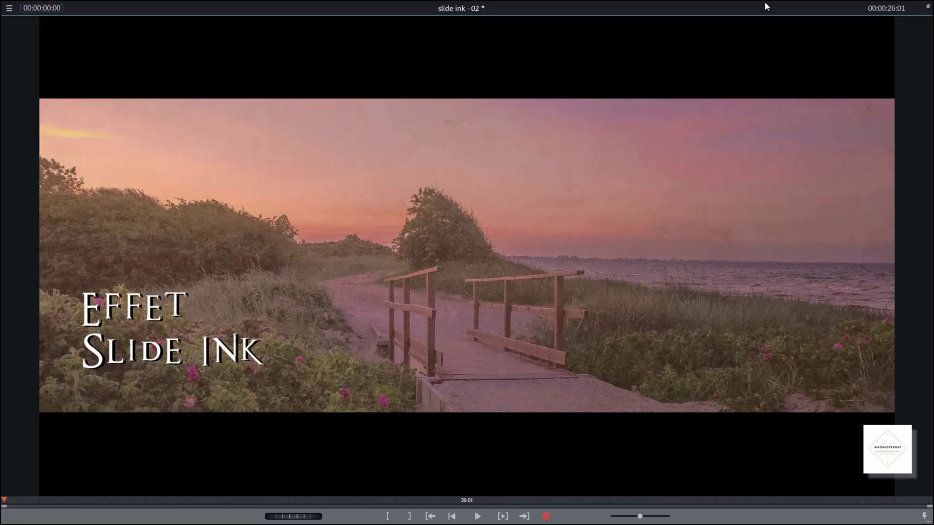
left_click(927, 8)
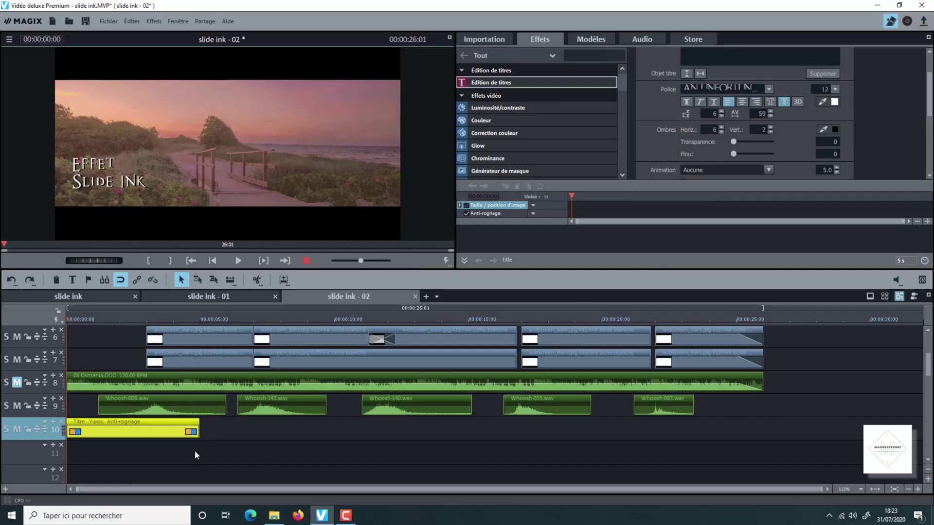
- Shorten the title on track 10 to about 2.7 seconds with a short fade-out, and move its text slightly lower in the picture
left_click_drag(187, 432, 137, 429)
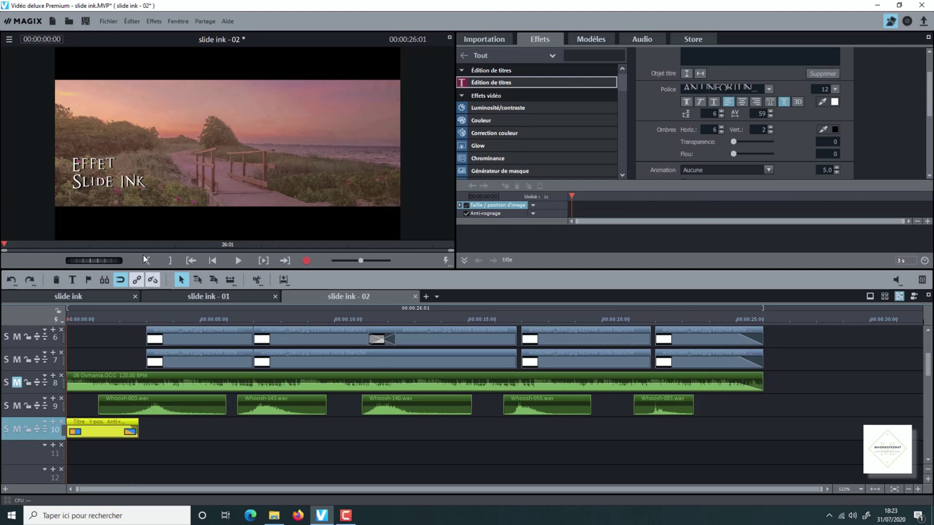
left_click(114, 184)
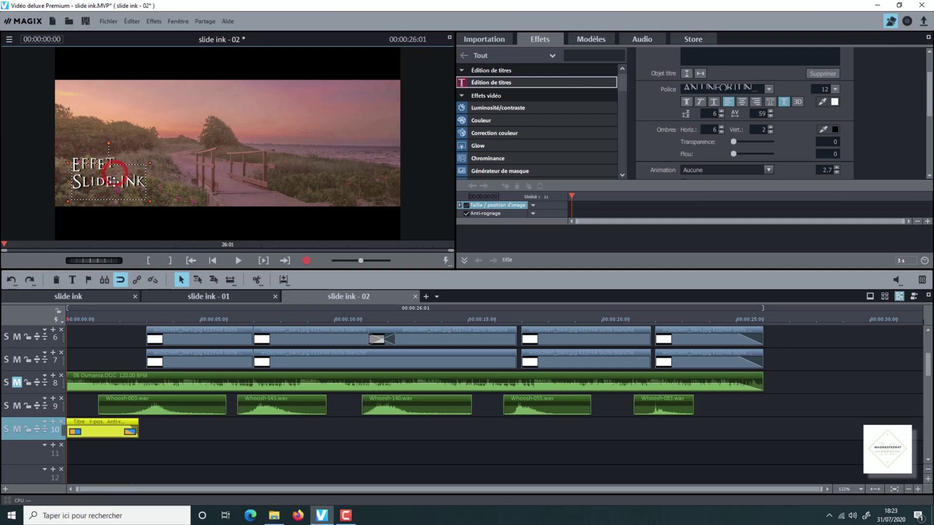
left_click_drag(113, 184, 117, 186)
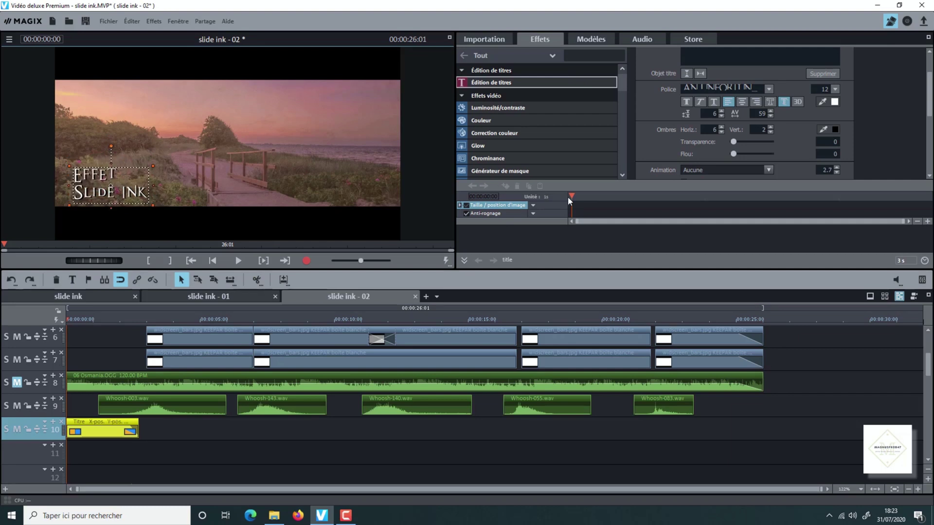
- Set a Position / Taille keyframe for the title at 00:00:00:10, keeping its current size and position
key("Right")
key("Right")
key("Right")
key("Right")
key("Right")
key("Right")
key("Right")
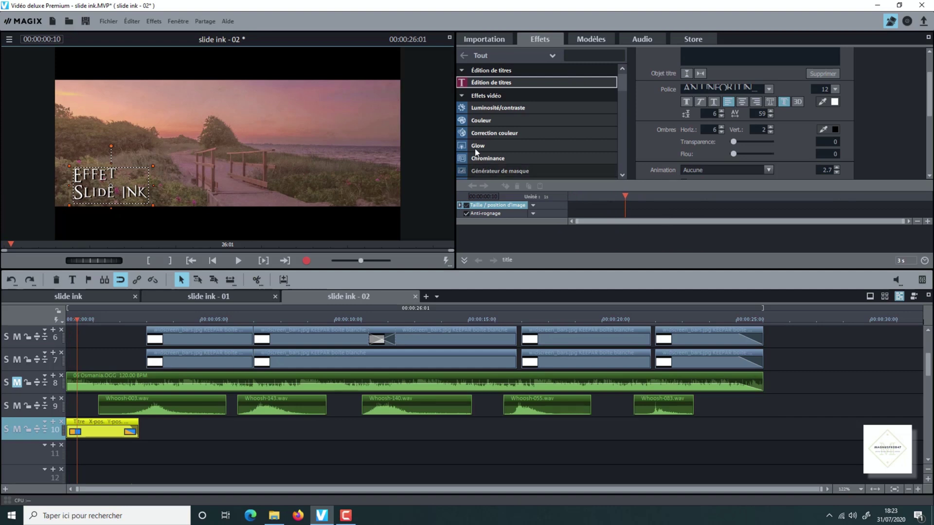
left_click_drag(619, 82, 618, 109)
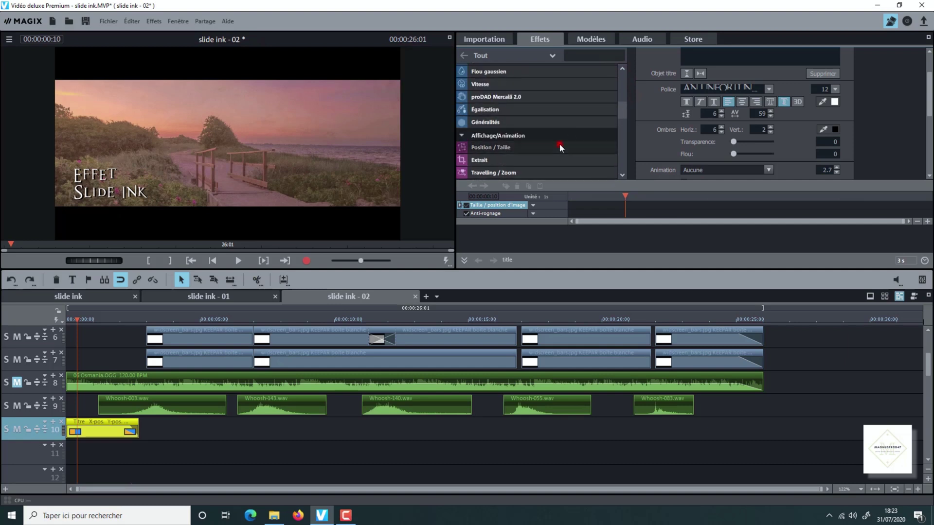
left_click(559, 144)
left_click_drag(929, 133, 930, 162)
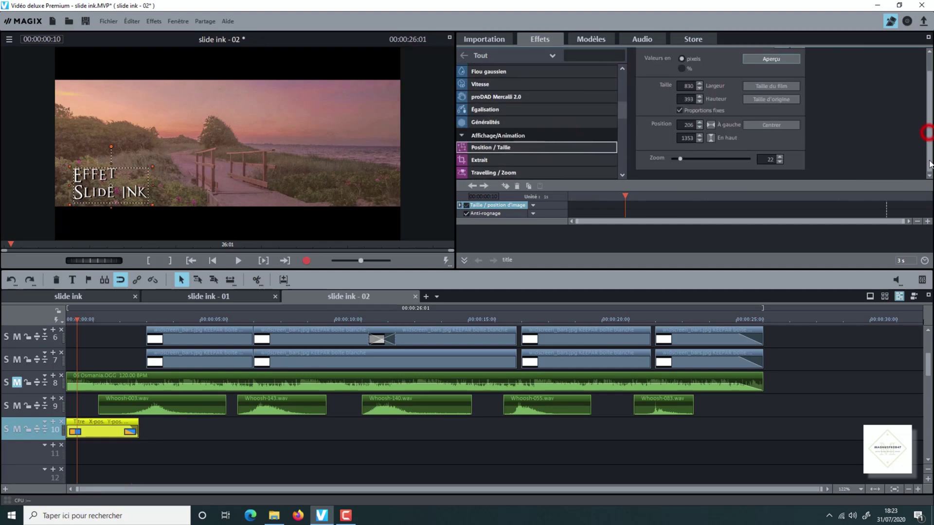
left_click(508, 186)
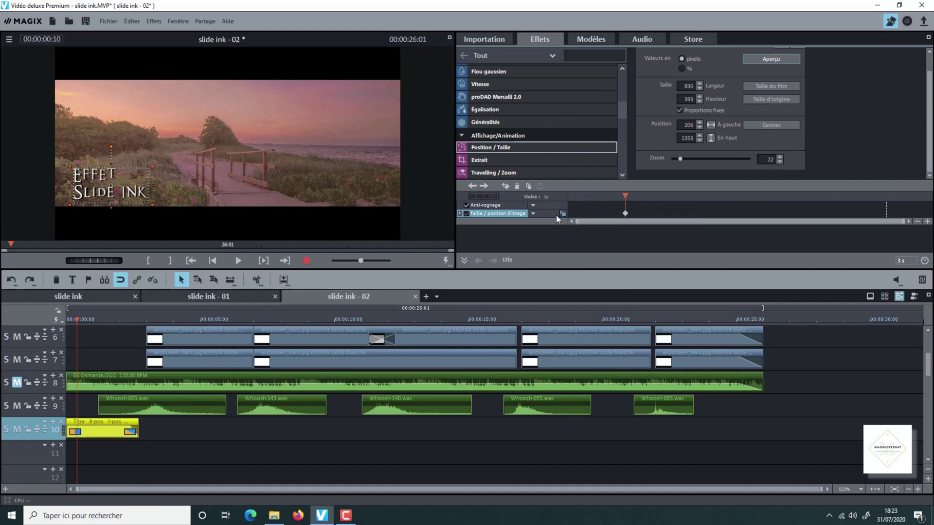
- At 00:00:00:00, keyframe the title near the picture's centre at position 1920, 888 with its zoom reduced to 1
left_click_drag(603, 201, 553, 202)
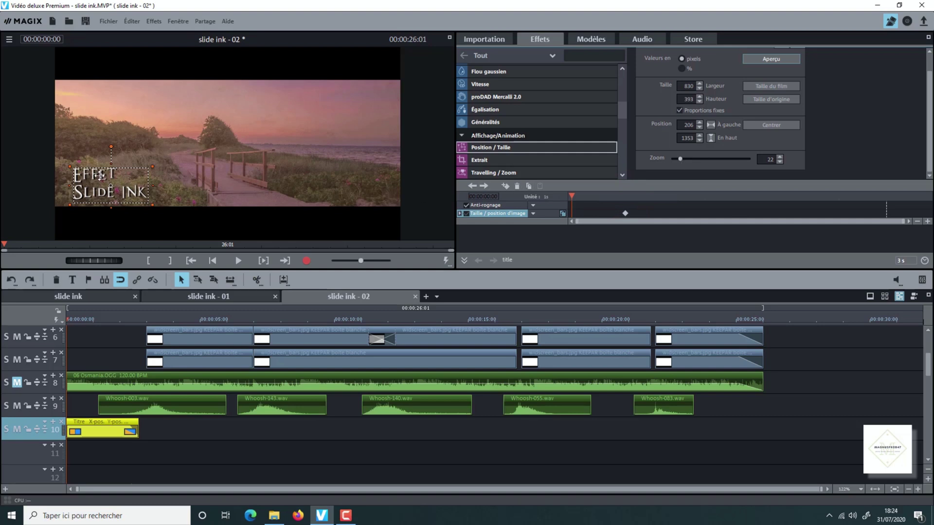
left_click_drag(110, 182, 167, 150)
mouse_move(214, 130)
left_mouse_down()
mouse_move(229, 93)
mouse_move(229, 120)
left_mouse_up()
left_click_drag(681, 159, 647, 157)
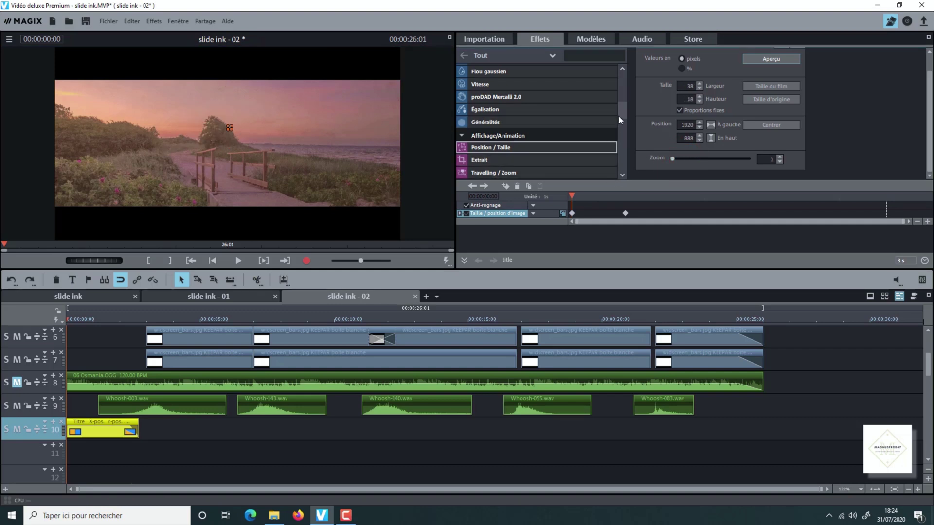
- Set the title's Chrominance video level (Niveau vidéo) to 0 with a keyframe at 00:00:00:00
left_click_drag(620, 115, 623, 85)
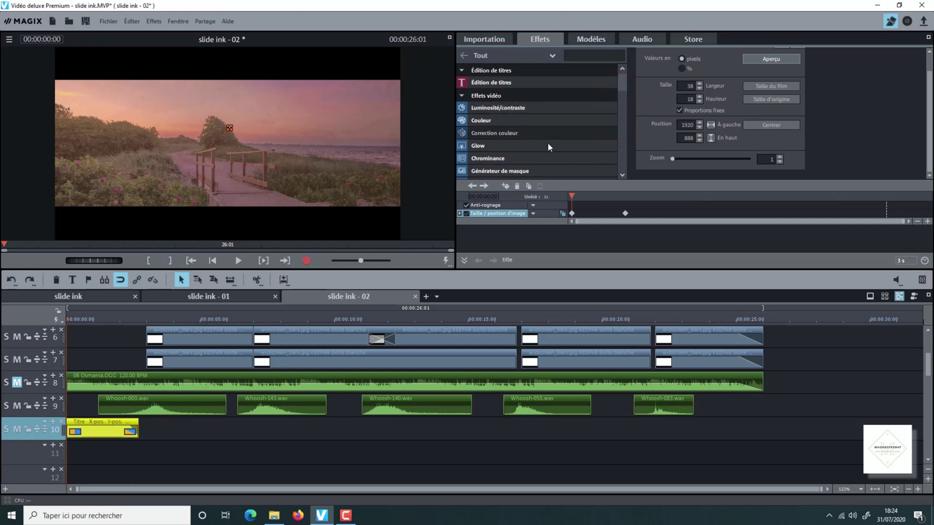
left_click(549, 155)
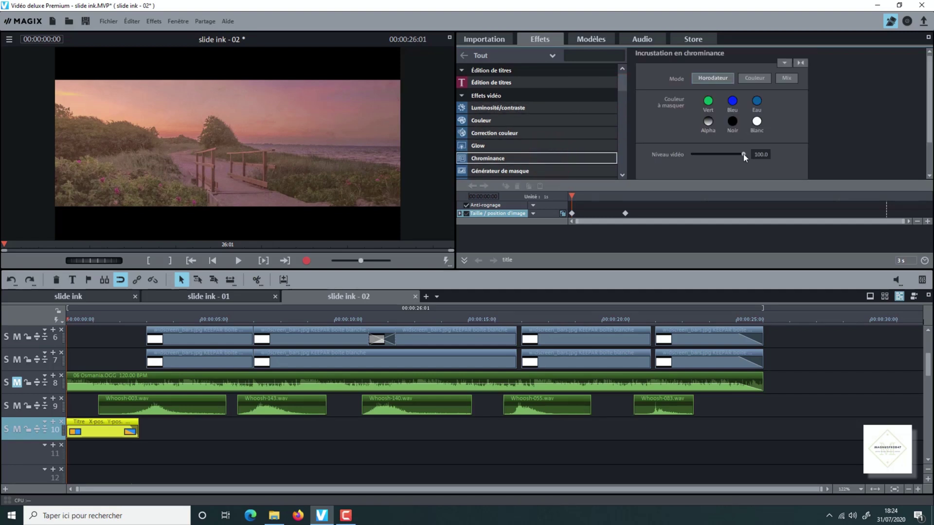
left_click_drag(743, 154, 729, 153)
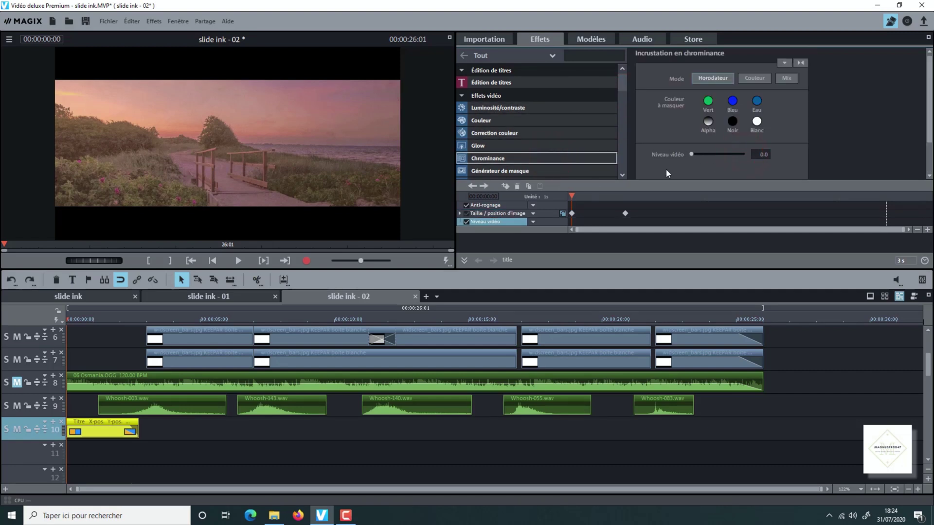
left_click(504, 187)
- Set the title's video level to 100 at 00:00:00:05 to keyframe its appearance over five frames
key("Right")
key("Right")
key("Right")
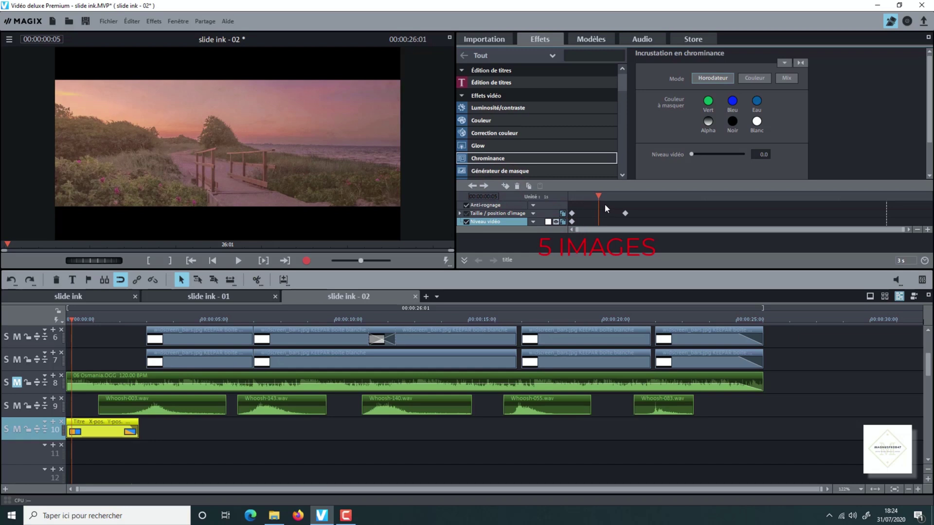
left_click_drag(693, 154, 740, 155)
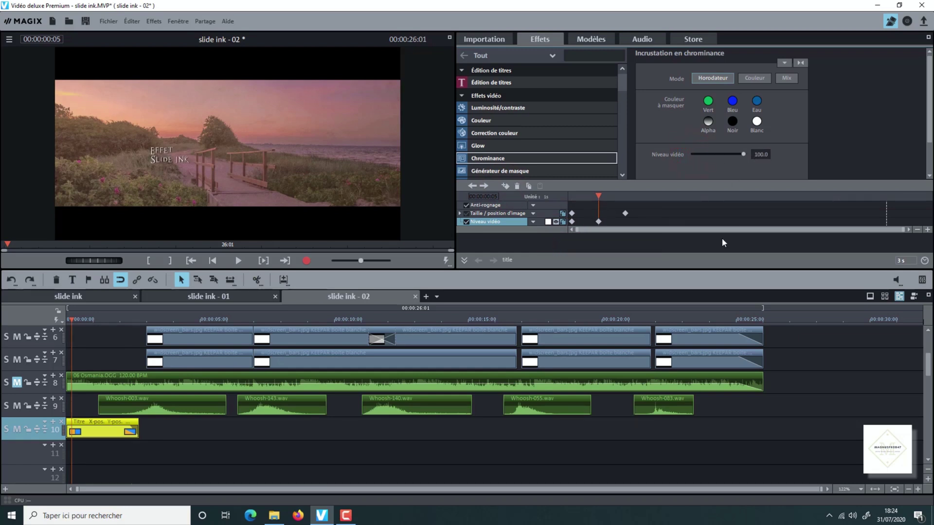
- Step through the title animation frame by frame from the start to 00:00:00:11
left_click_drag(599, 196, 569, 203)
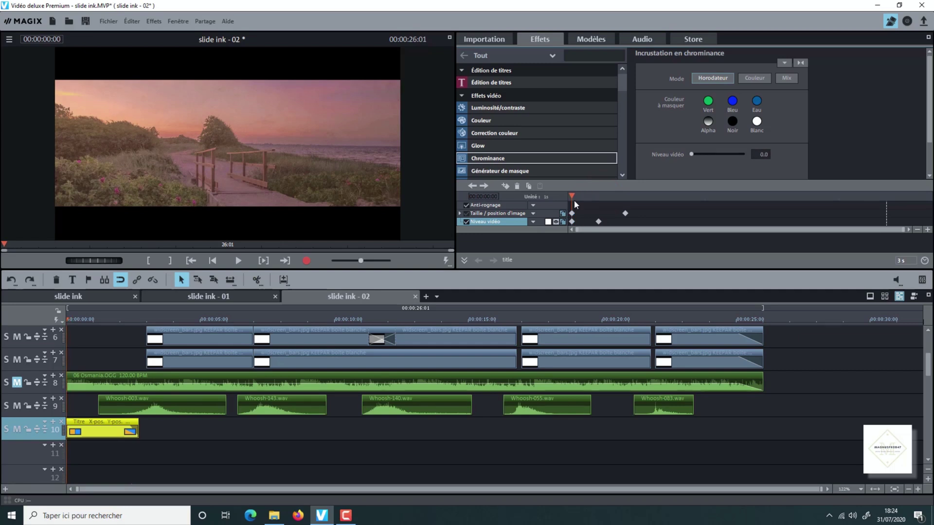
key("Right")
key("Right")
key("Right")
key("Right")
key("Right")
key("Right")
key("Right")
key("Right")
key("Right")
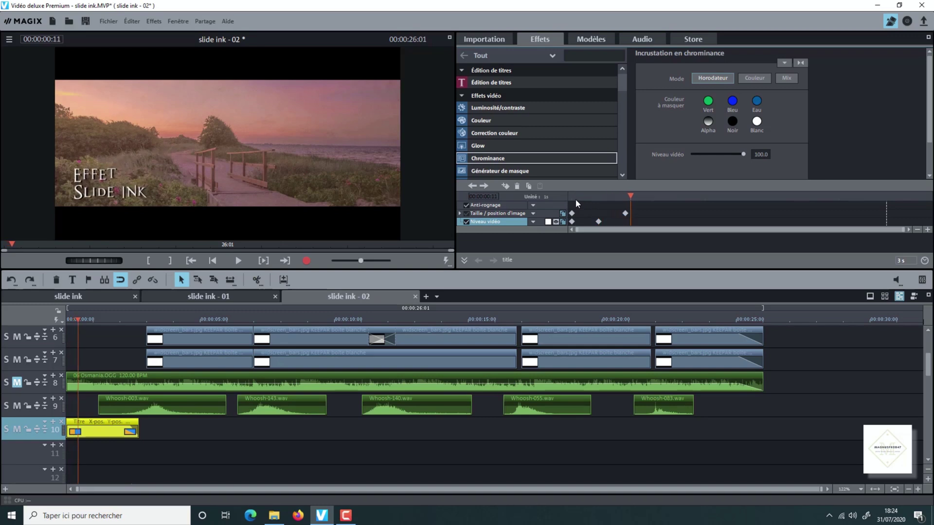
- Unmute the music on track 8 and play back the opening title from the start
key("Home")
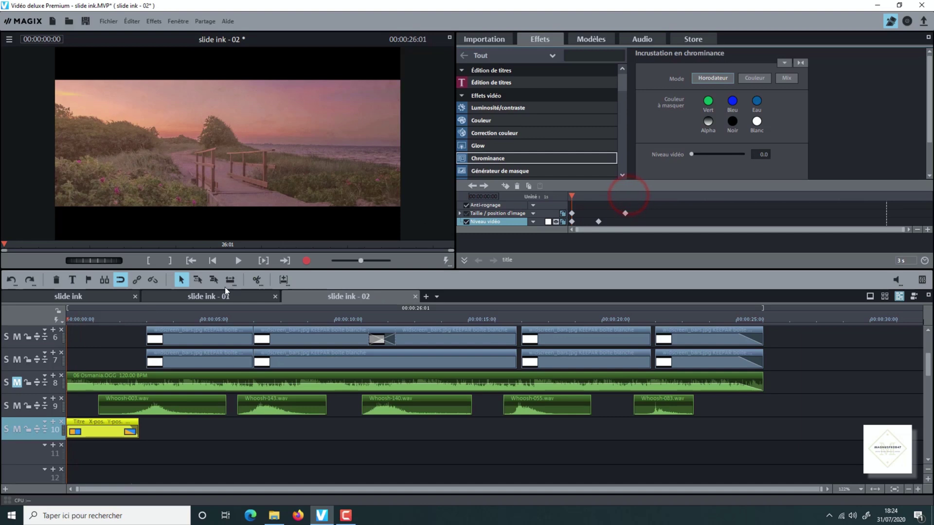
left_click(237, 261)
left_click(237, 261)
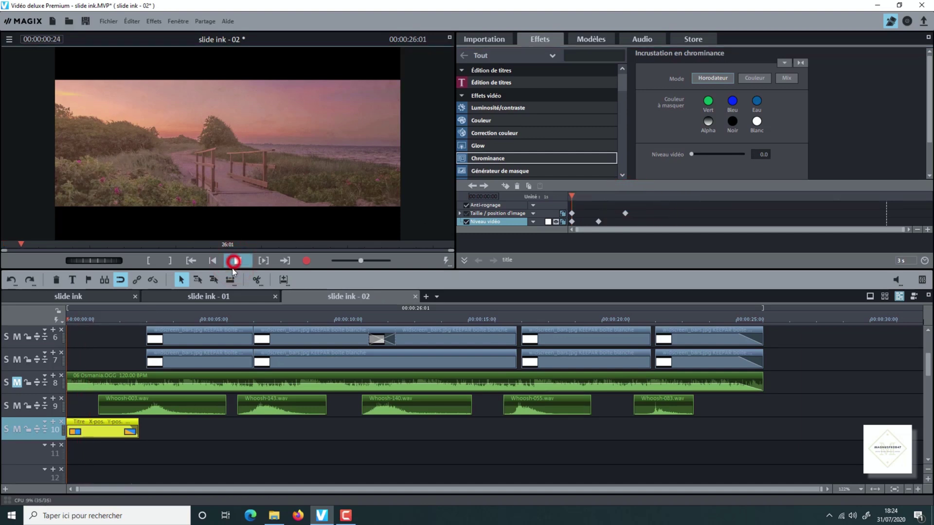
left_click(17, 382)
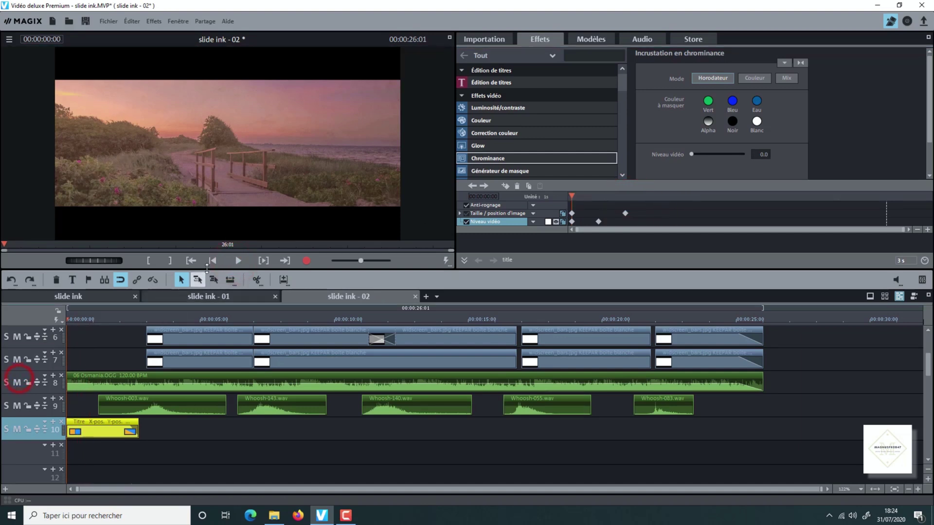
left_click(239, 262)
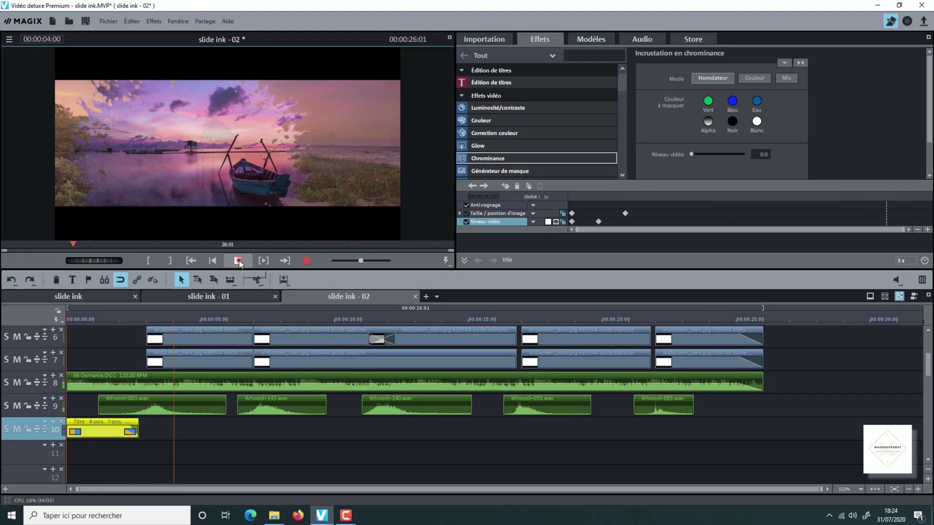
- Copy the opening title and paste the copy on track 10 at 00:00:11:07
left_click(239, 262)
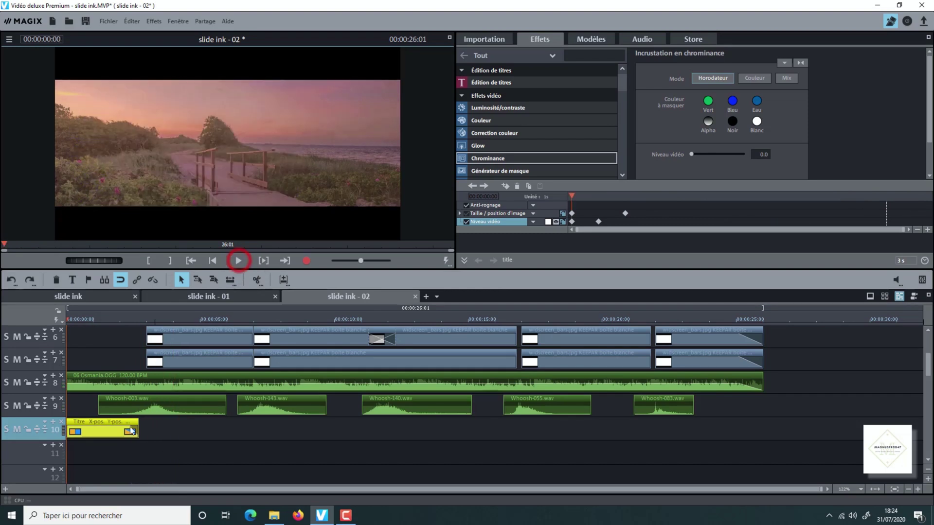
right_click(106, 429)
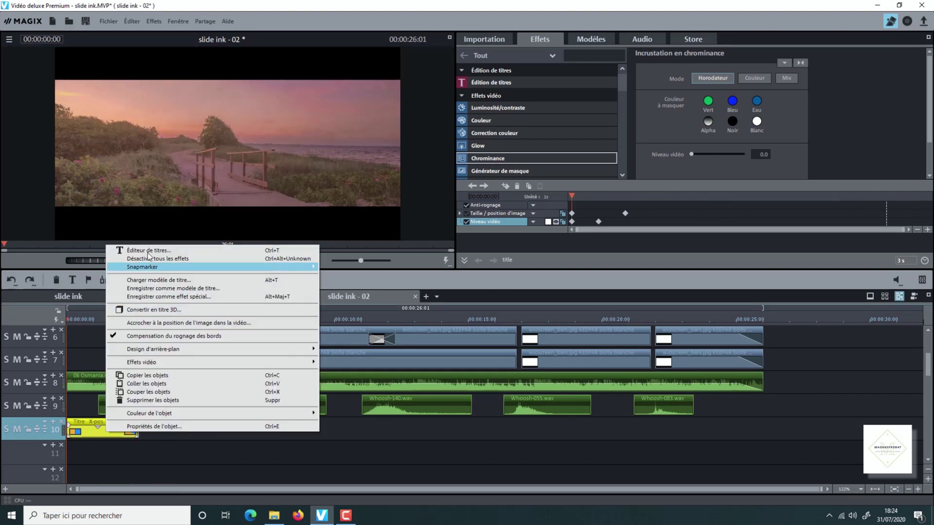
left_click(134, 376)
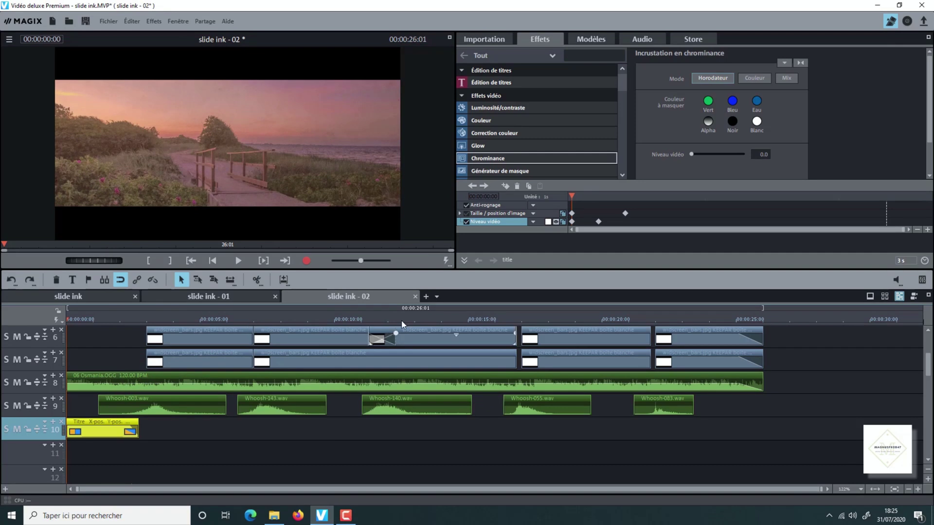
left_click(366, 320)
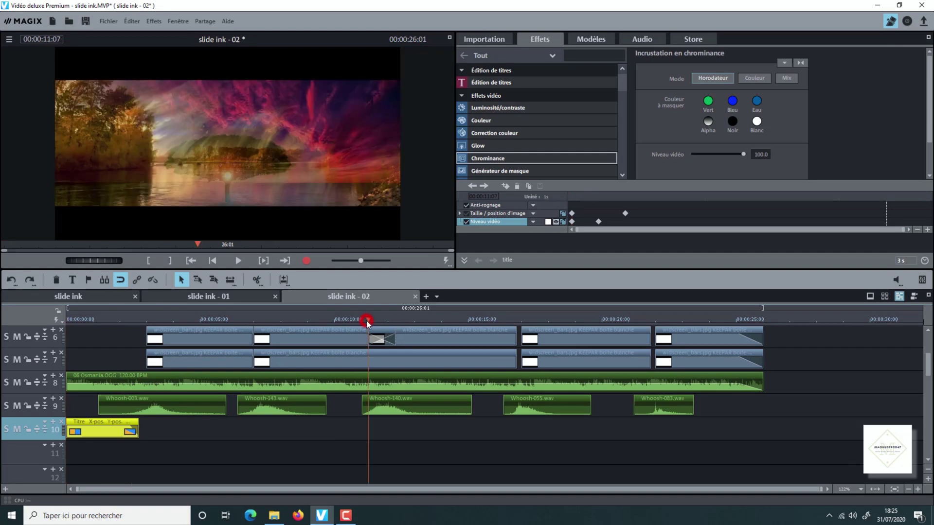
right_click(392, 427)
left_click(437, 434)
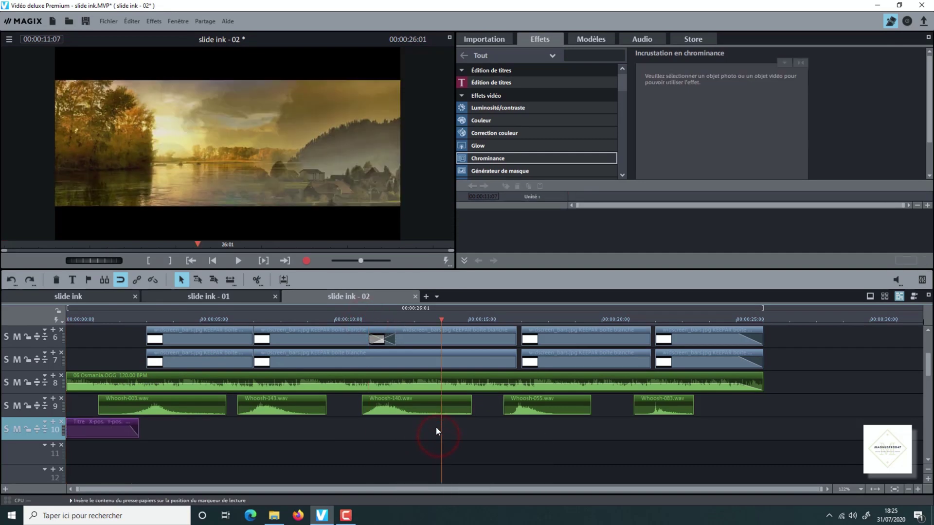
- Replace the pasted title's text with TUTORIEL on the first line and MAGIX VIDEO DELUXE on the second
left_click_drag(436, 323, 394, 321)
double_click(106, 183)
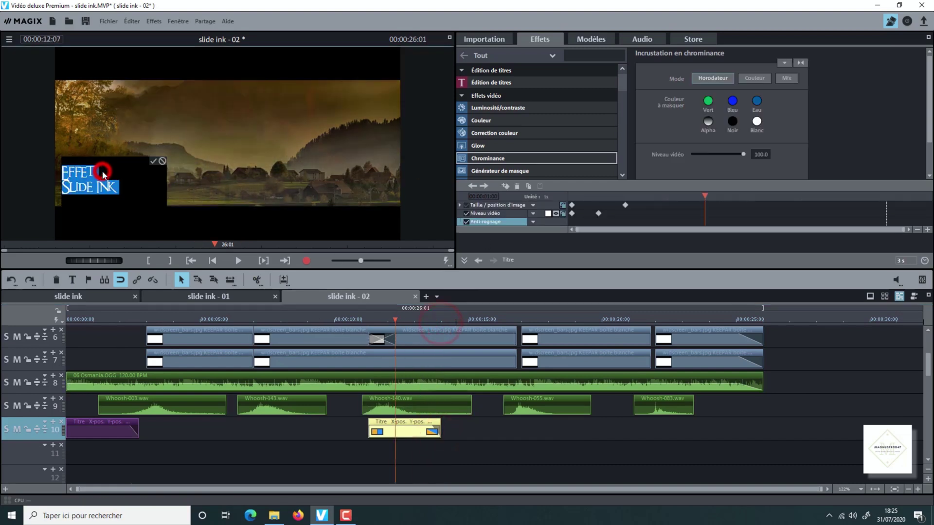
type("TUTORIEL")
key("Return")
type("MAGIX VIDEO DELUXE")
left_click(255, 163)
- Play back the TUTORIEL title from its start at 00:00:11:07 to check its animation
left_click_drag(395, 320, 363, 319)
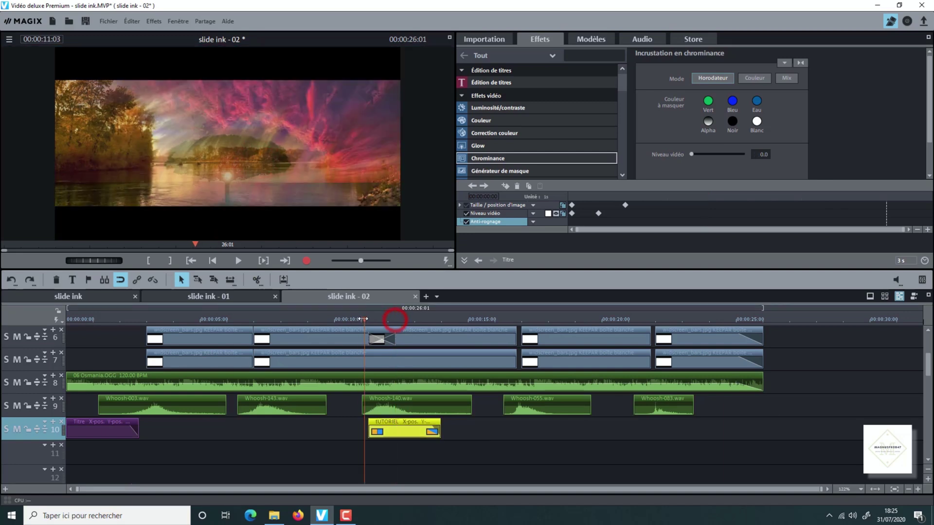
left_click(238, 261)
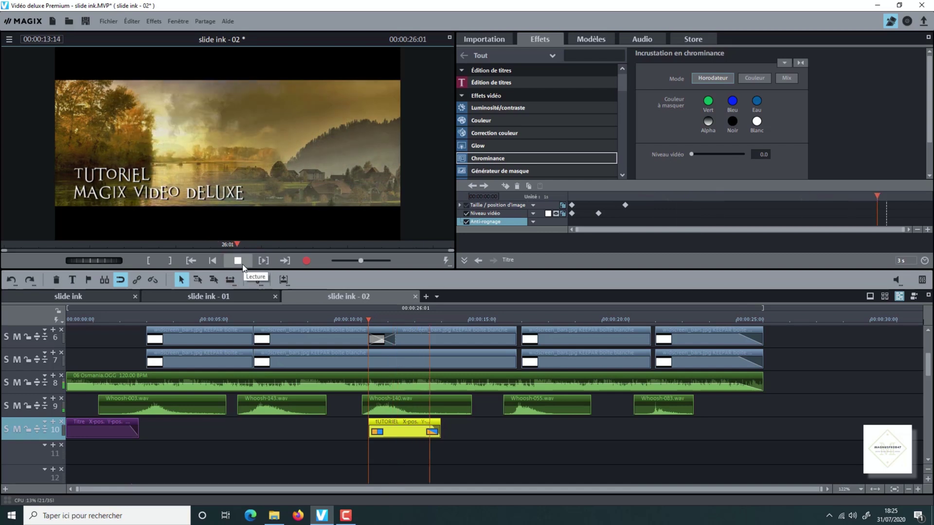
left_click(238, 261)
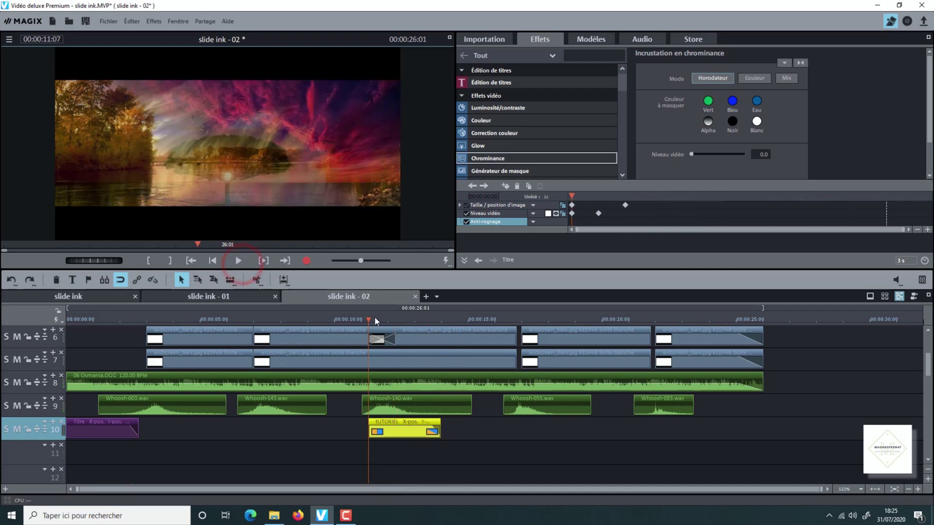
- Move the TUTORIEL title on track 10 to start at 00:00:07:00 and play it back
left_click_drag(369, 319, 254, 325)
left_click_drag(410, 422, 297, 426)
left_click(237, 262)
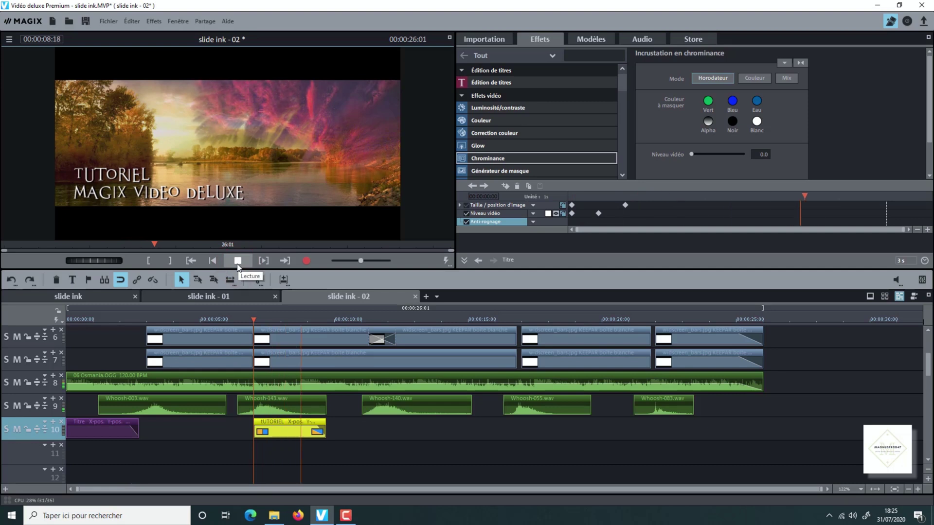
left_click(237, 262)
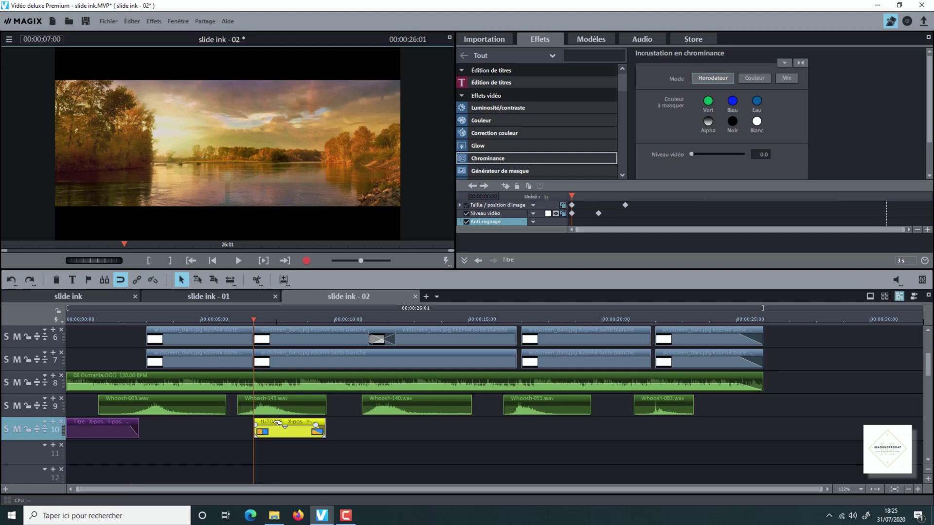
- Paste another title copy on track 10 and align its start with the last ink clip at about 22 seconds
left_click(656, 322)
right_click(662, 433)
left_click(701, 441)
left_click(673, 424)
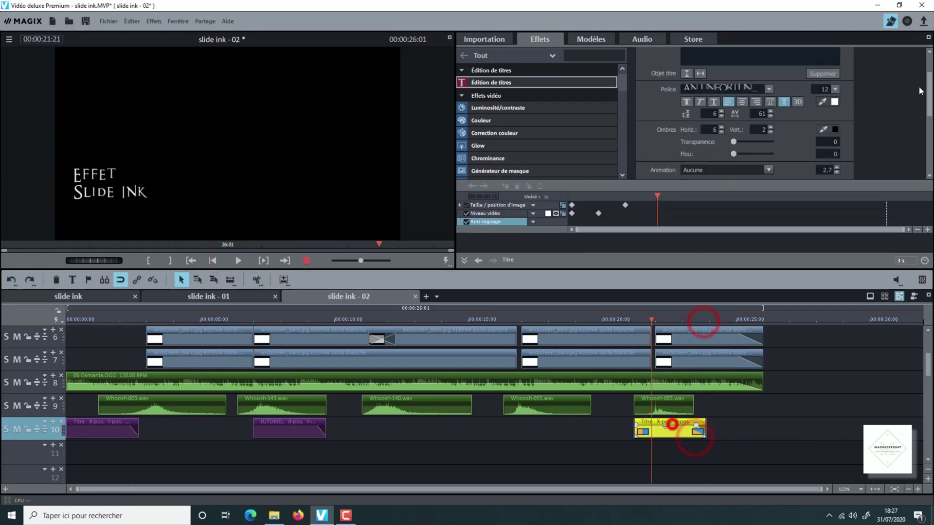
left_click_drag(929, 90, 929, 73)
left_click_drag(652, 320, 669, 320)
left_click_drag(675, 432, 697, 432)
- Replace the last title's text with MAGNUSPROD47 in the ABeeZee font
left_click(694, 77)
left_click(687, 78)
key("ctrl+a")
type("mAGNUSPROD47")
left_click(686, 78)
key("BackSpace")
type("M")
- Play back the MAGNUSPROD47 title over the final ink transition from 00:00:21:21
left_click(238, 261)
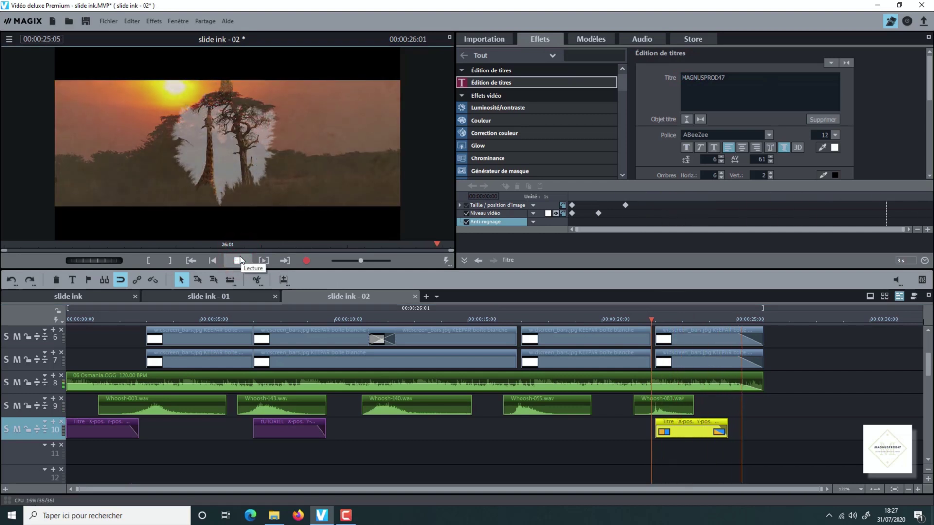
left_click(239, 261)
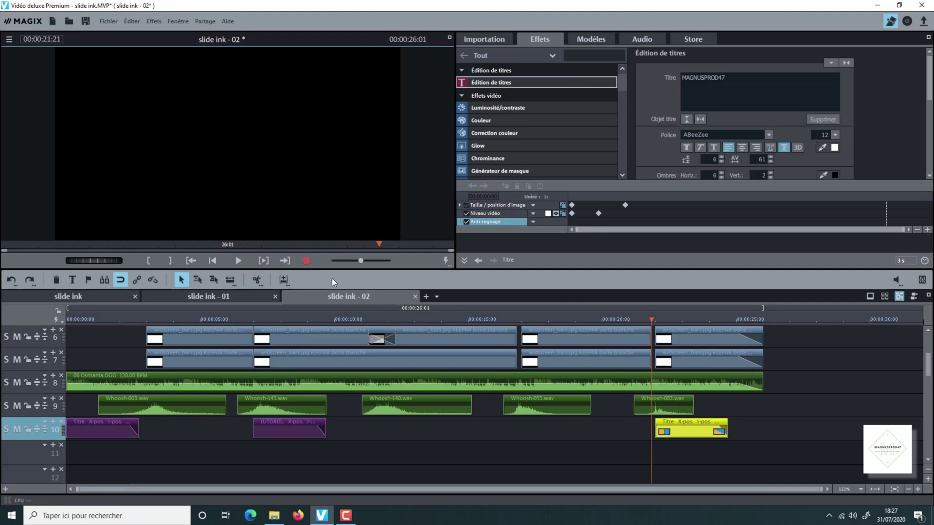
left_click(251, 267)
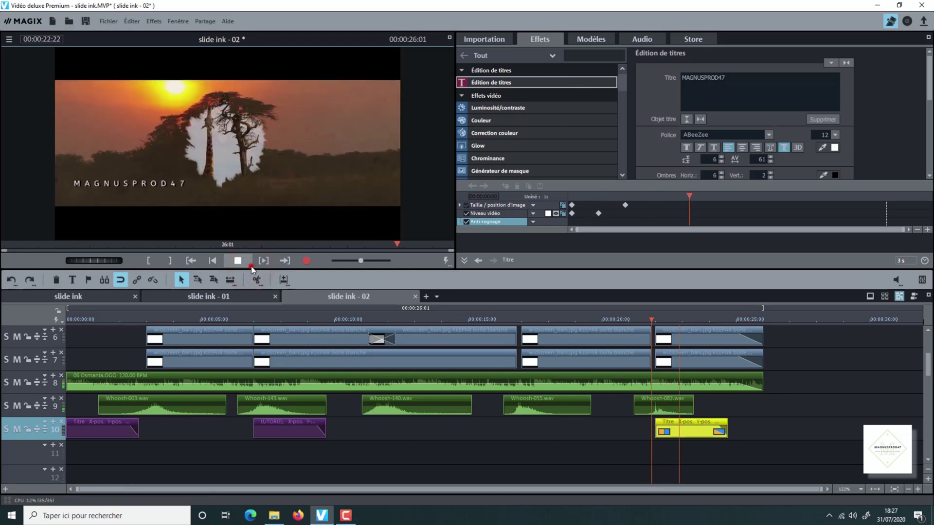
left_click(251, 268)
mouse_move(684, 387)
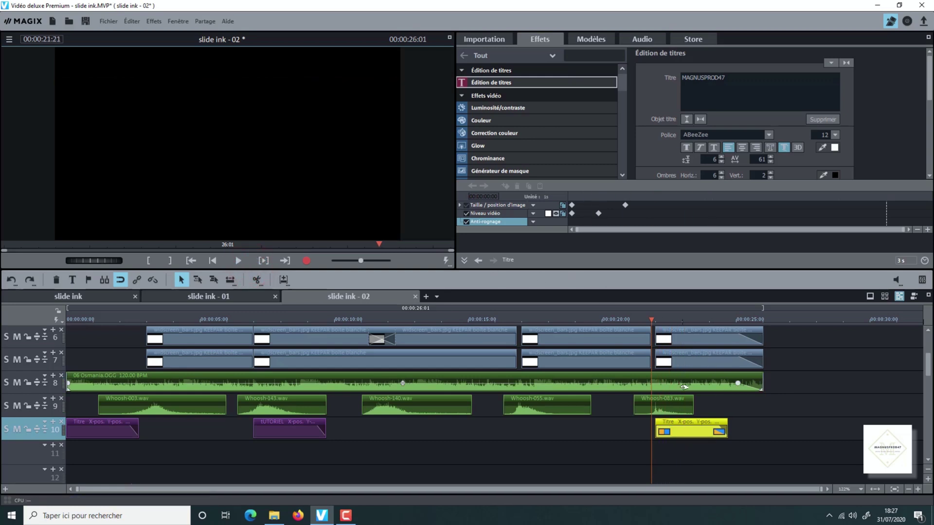
- Export the film as an MPEG-4 video with the Standard preset at 1280x720 and 25 fps, overwriting slide ink - 02.mp4
left_click(108, 21)
mouse_move(167, 98)
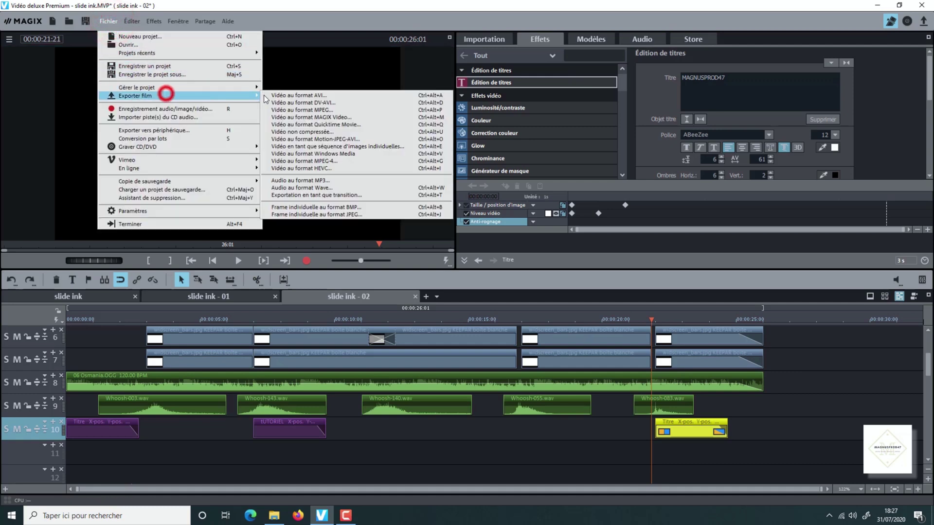
left_click(306, 164)
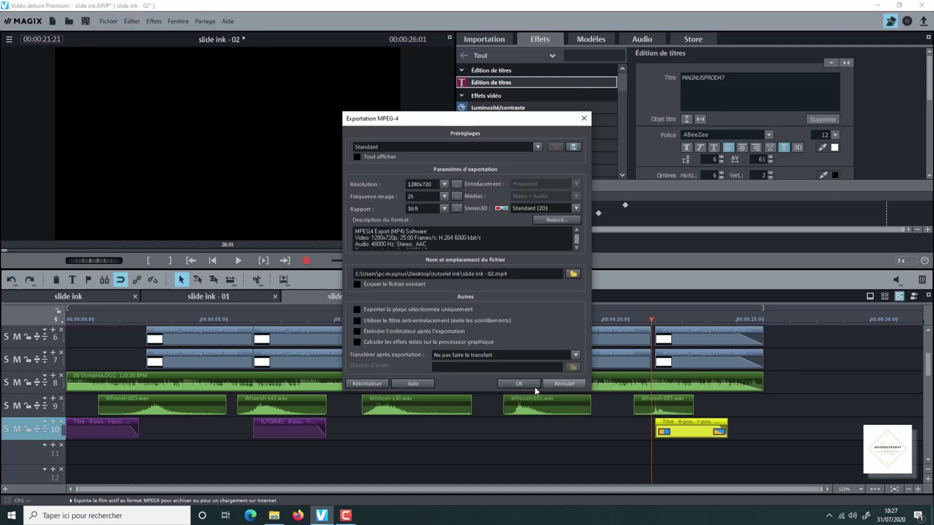
left_click(530, 383)
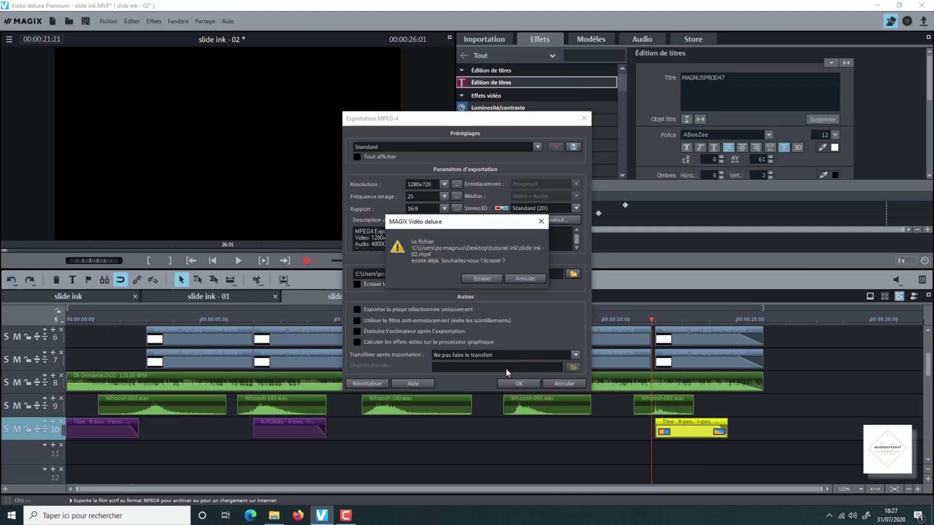
left_click(483, 280)
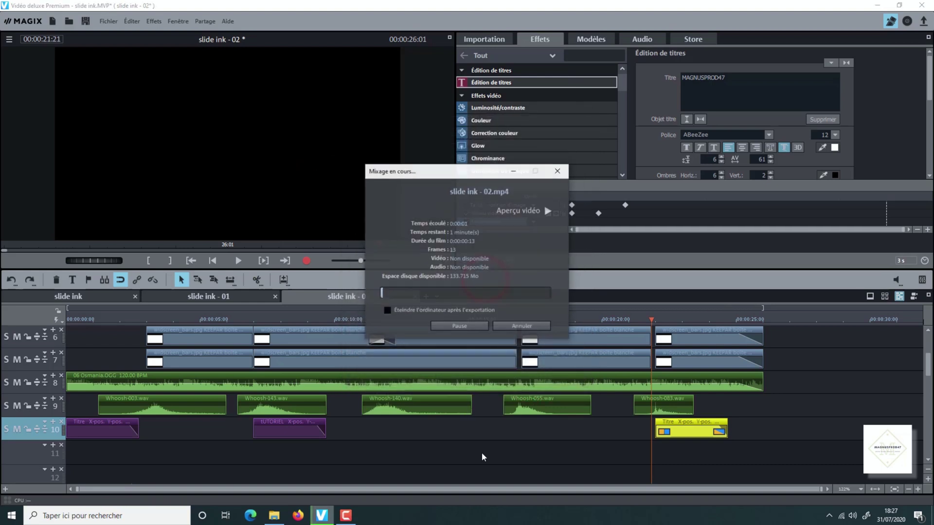